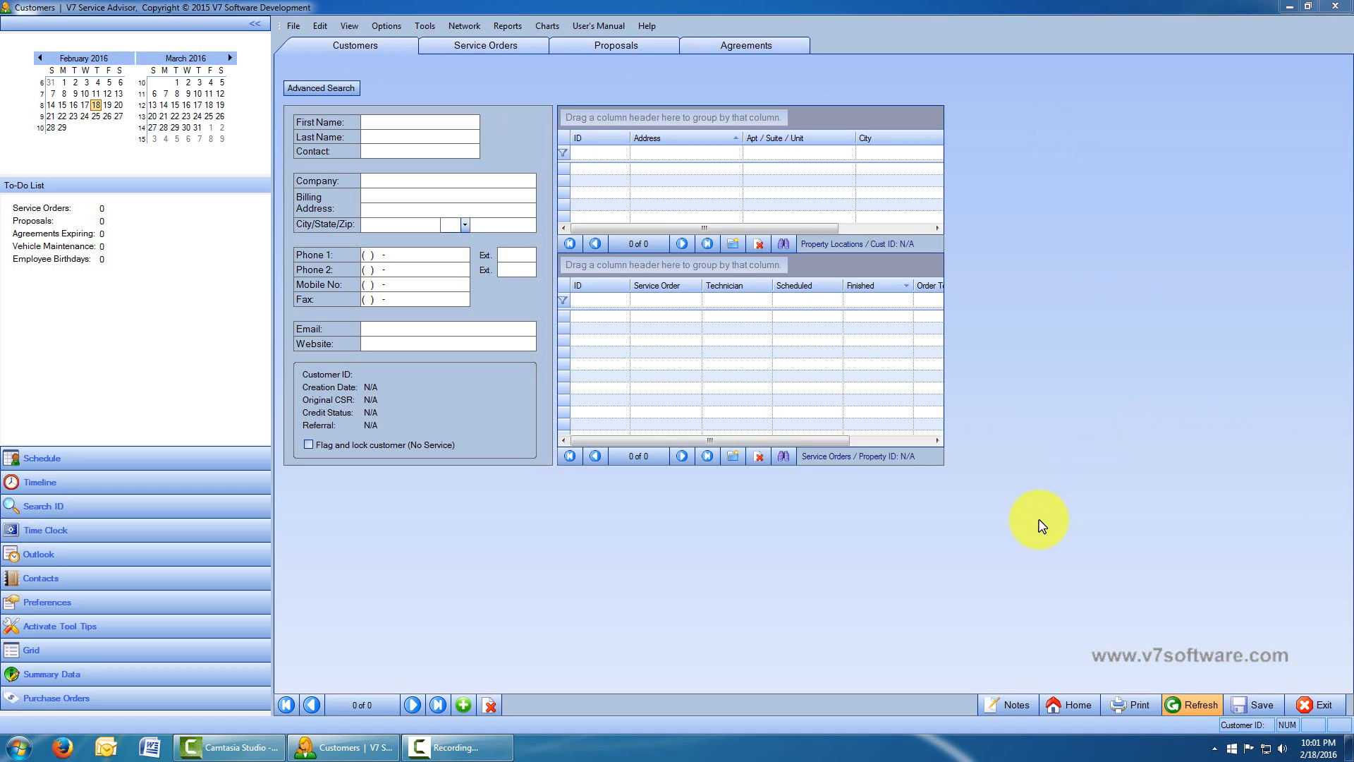
Create a new customer record with the available CSR, credit status Normal and referral source Phone Book.
click(464, 705)
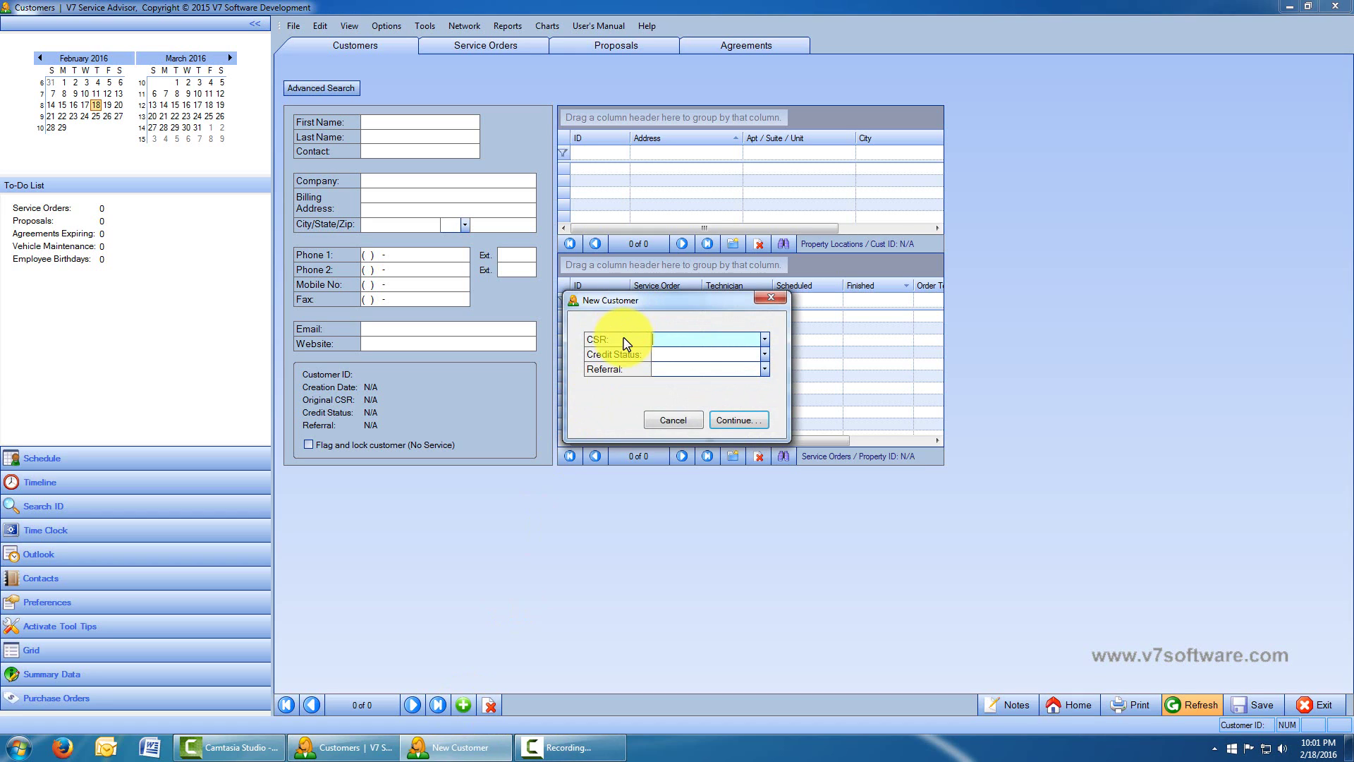
click(766, 341)
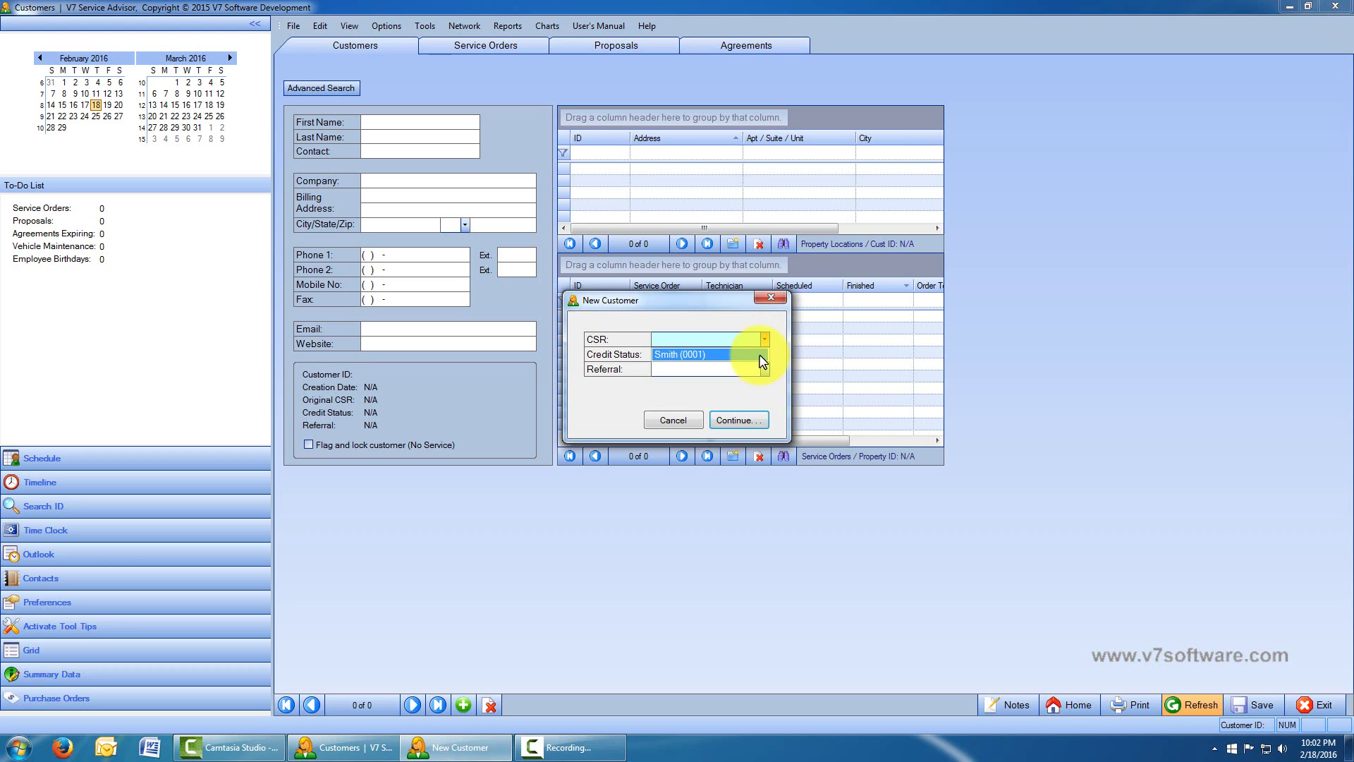
click(760, 356)
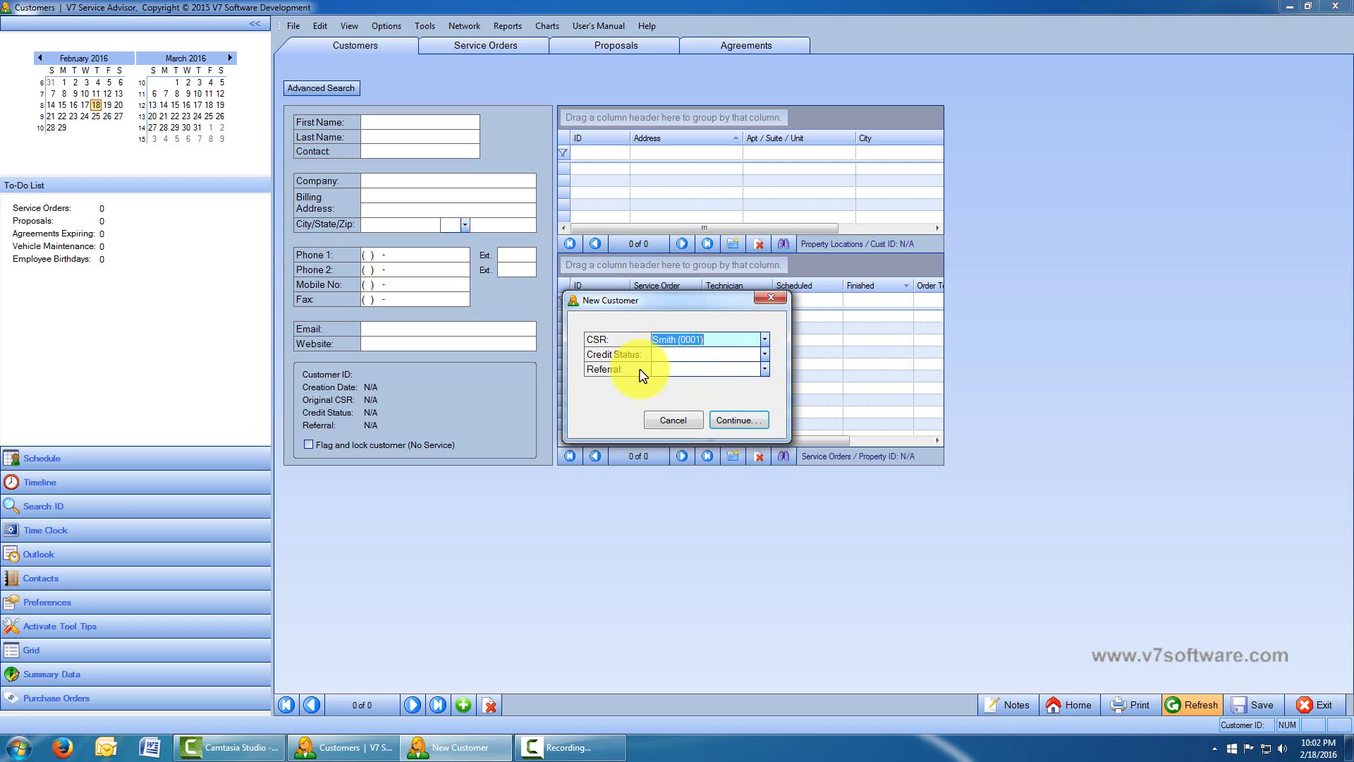
click(764, 355)
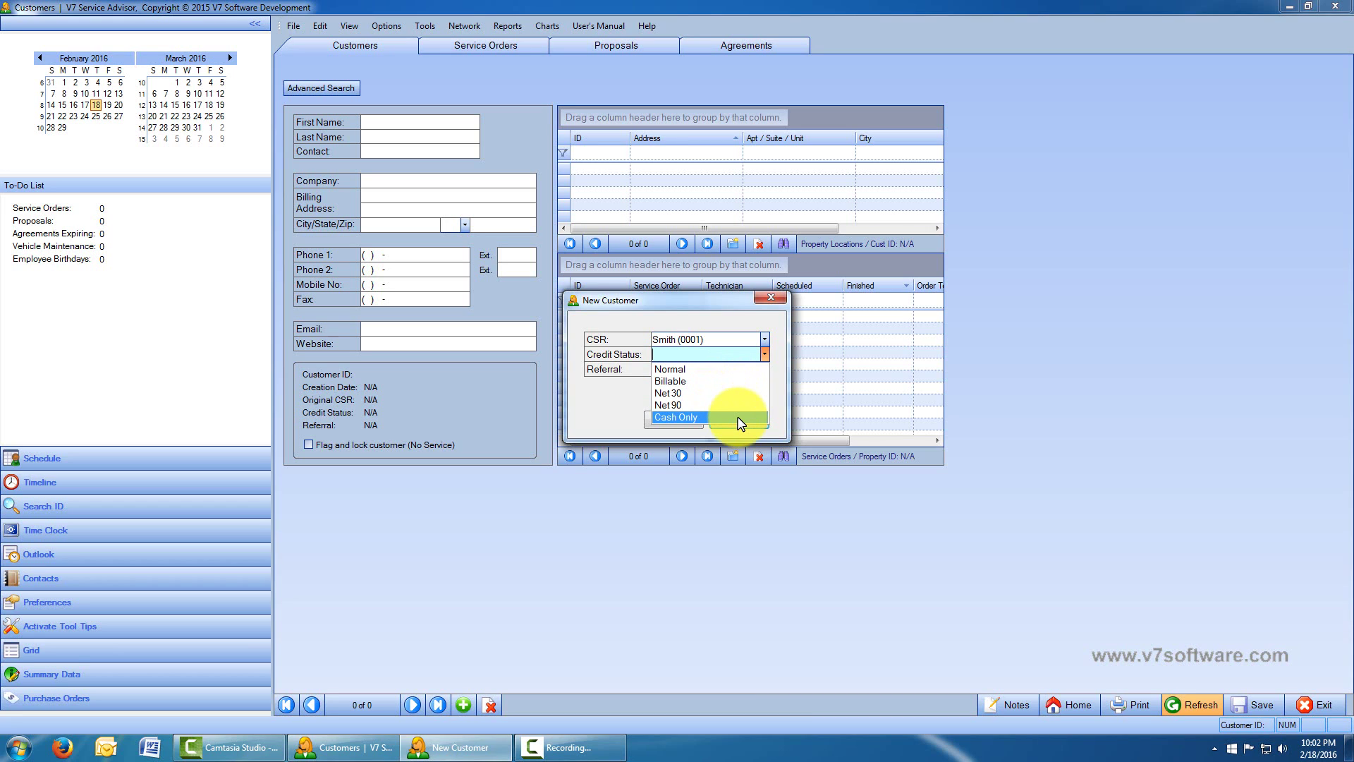
click(743, 369)
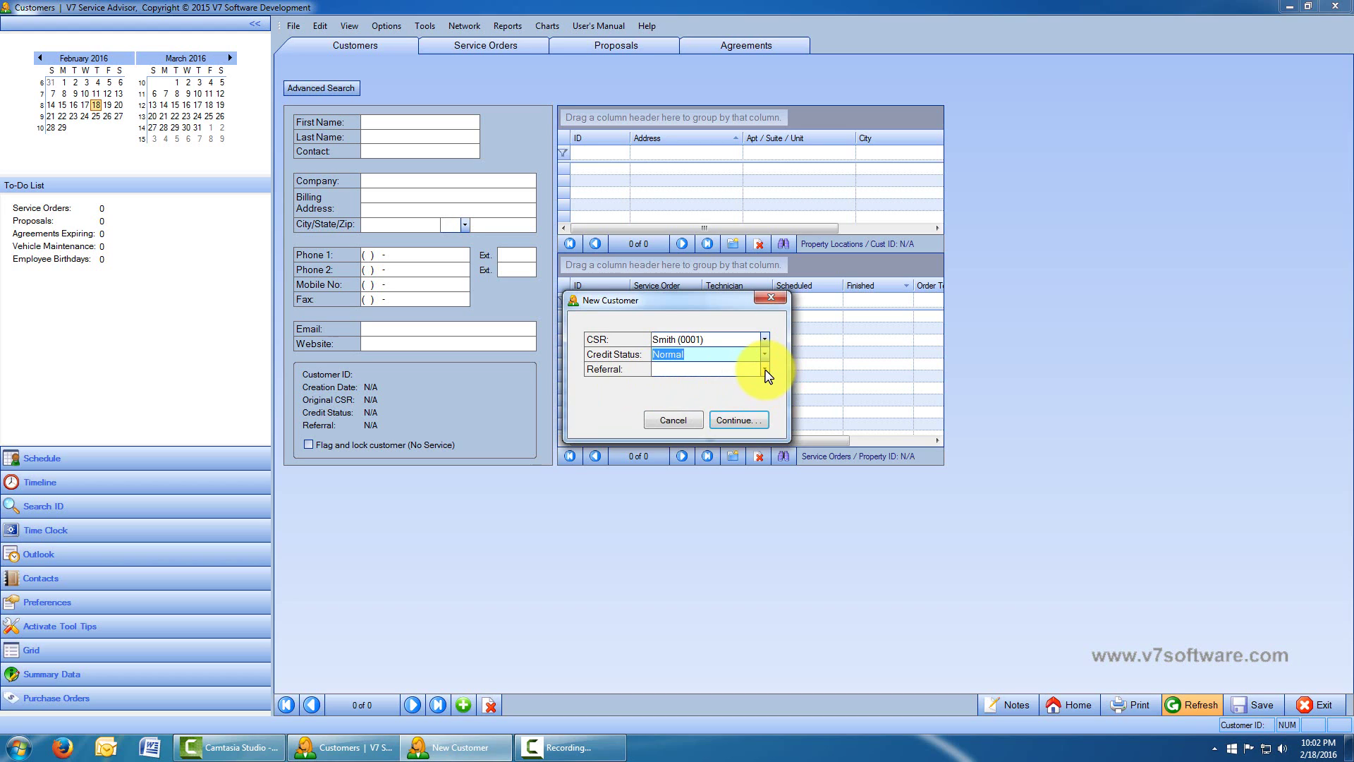
click(765, 371)
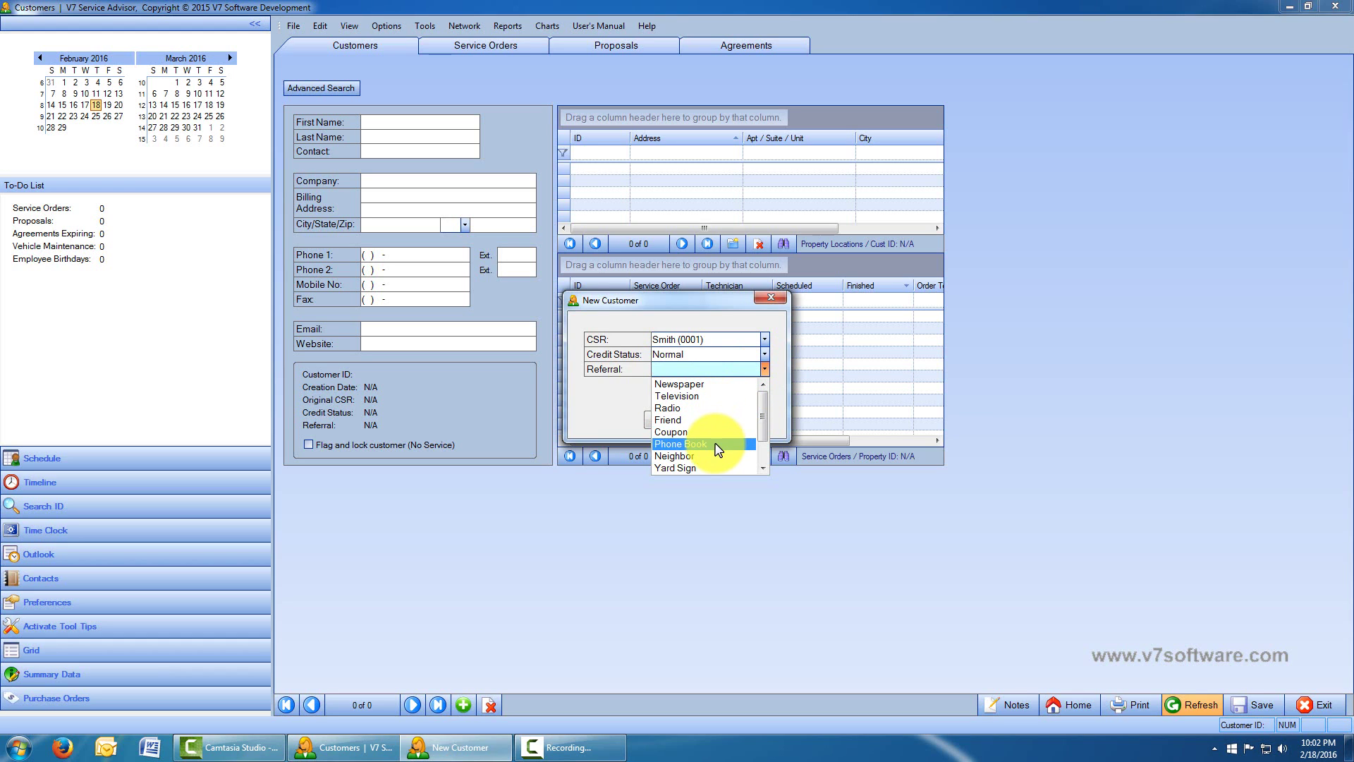
mouse_move(768, 423)
mouse_down()
mouse_move(761, 459)
mouse_move(776, 416)
mouse_up()
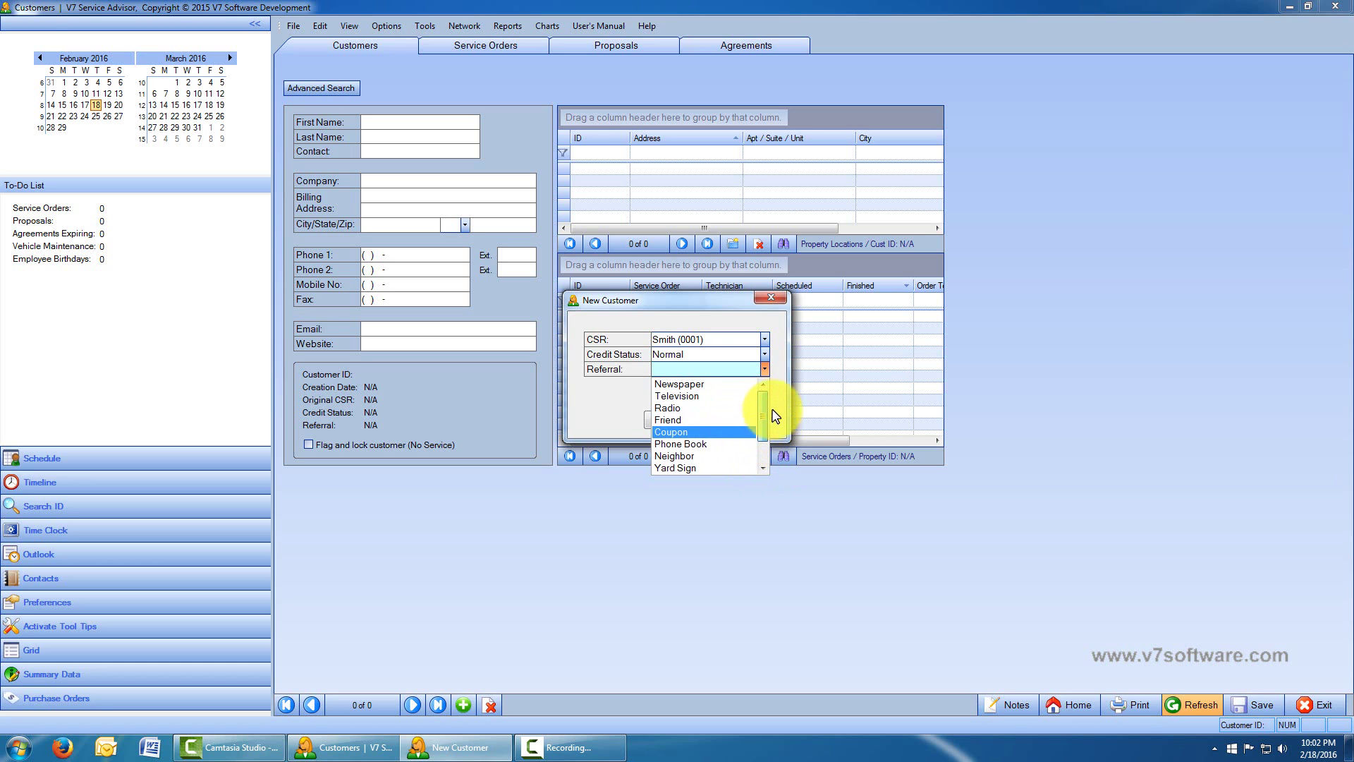
click(695, 444)
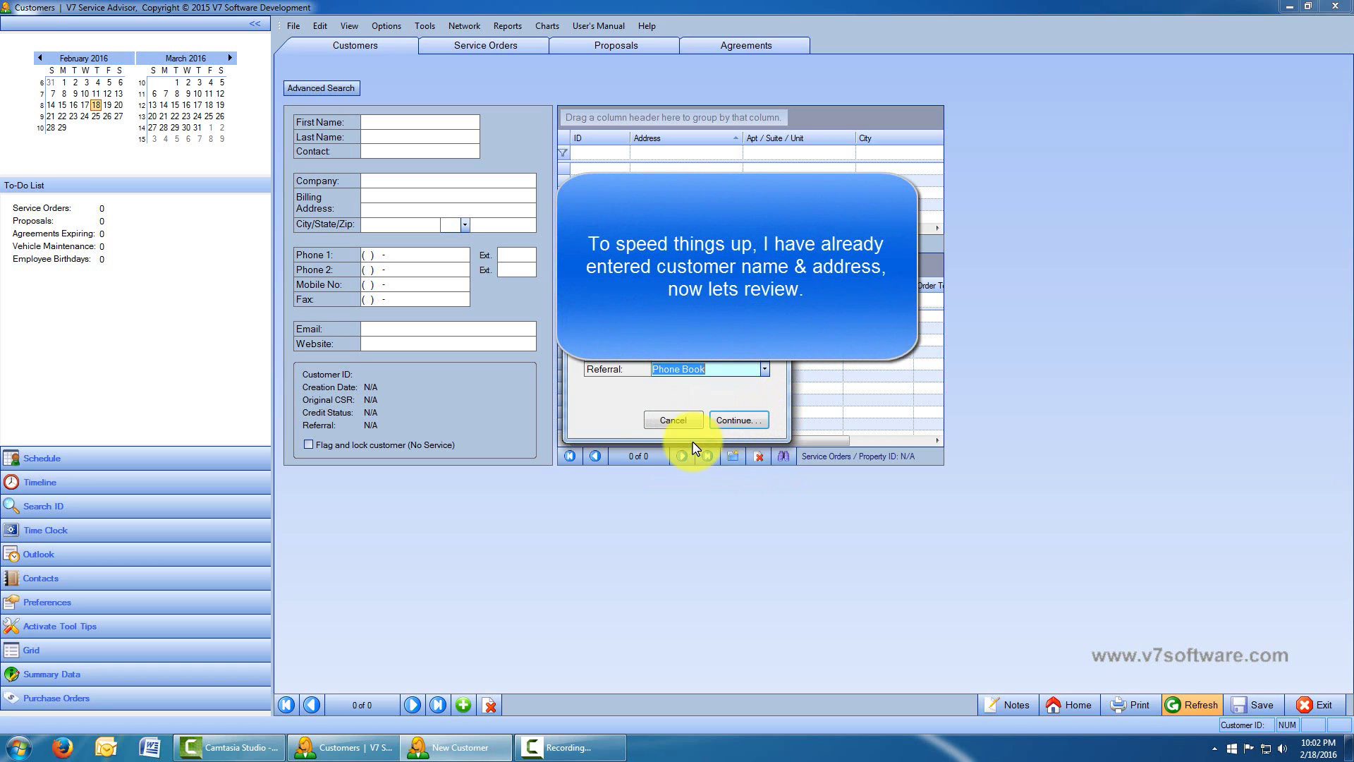
click(755, 423)
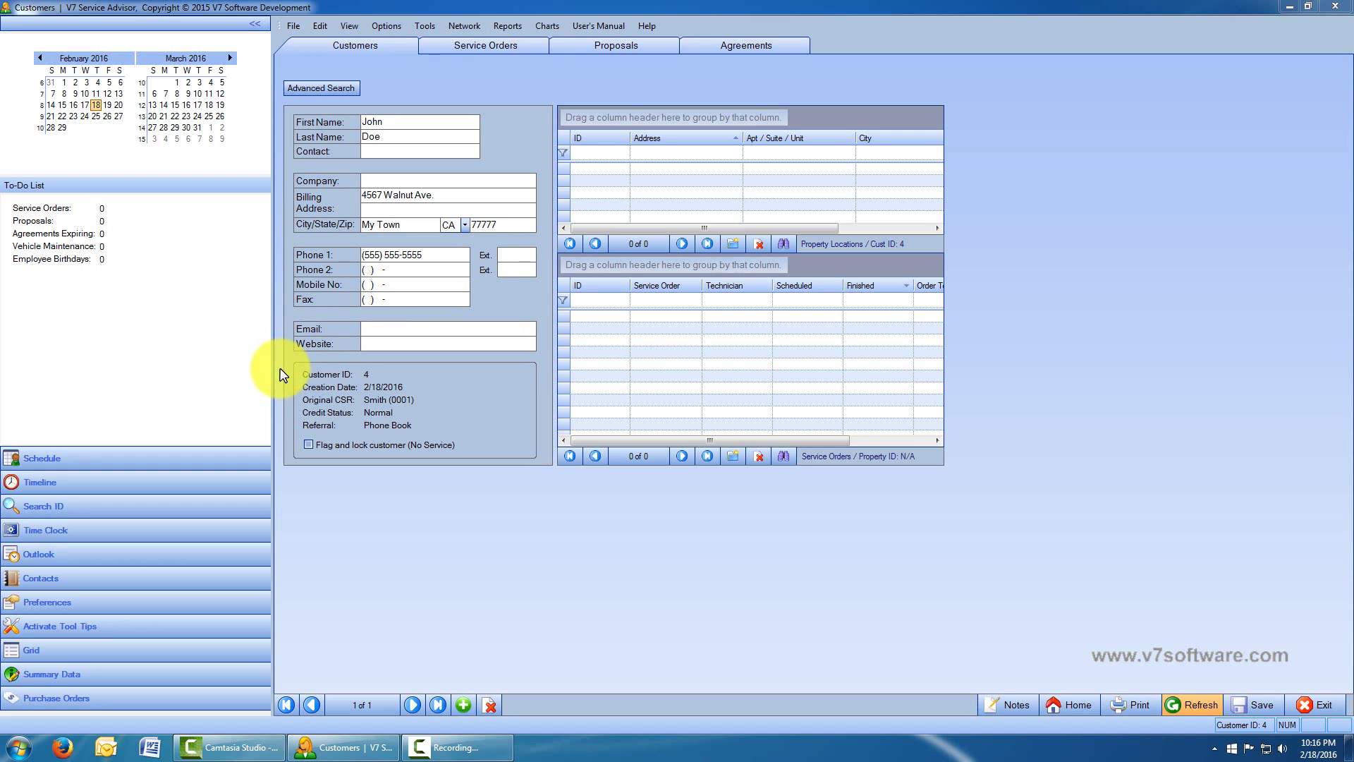
Flag and lock the customer as No Service, and clear that flag again.
click(309, 444)
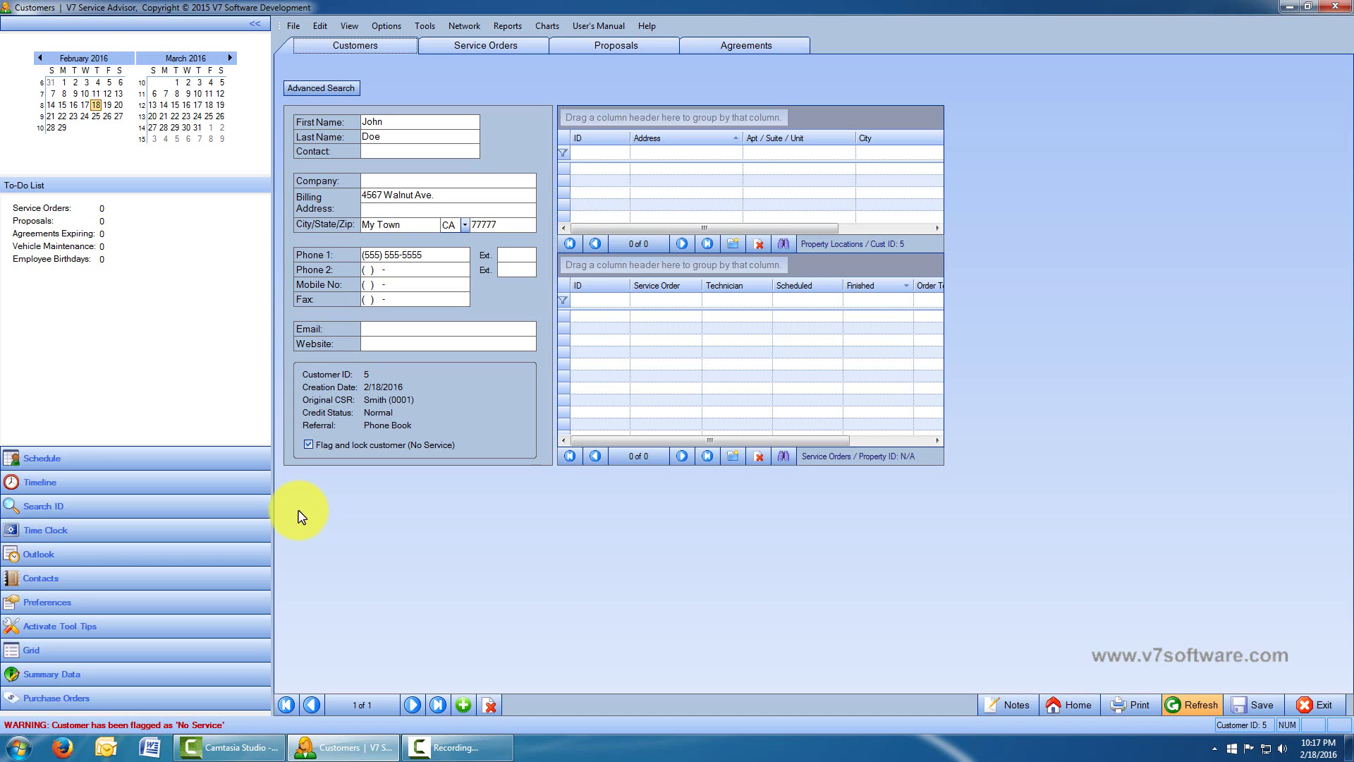
click(308, 445)
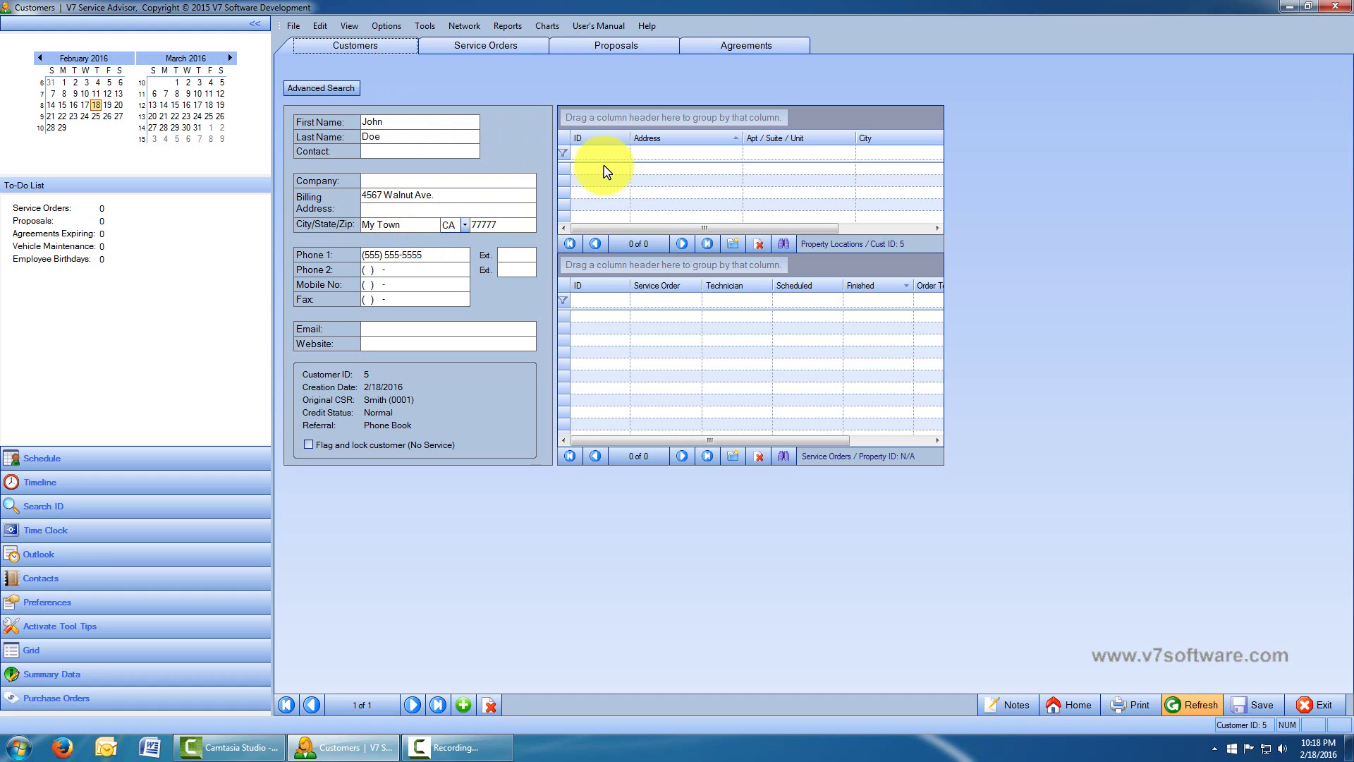
Add a property location for the customer using the prefilled billing address, classify it as Residential, and save it.
click(734, 246)
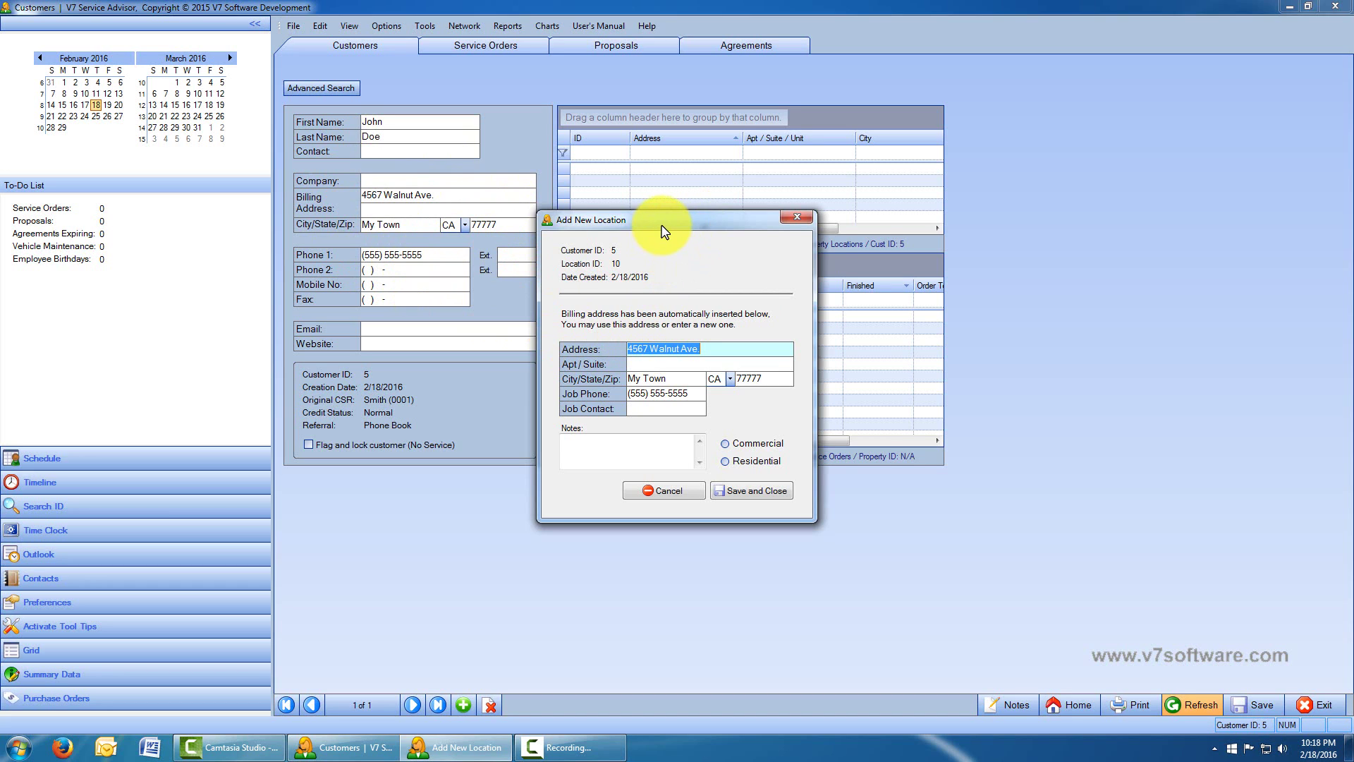
drag(665, 229, 745, 225)
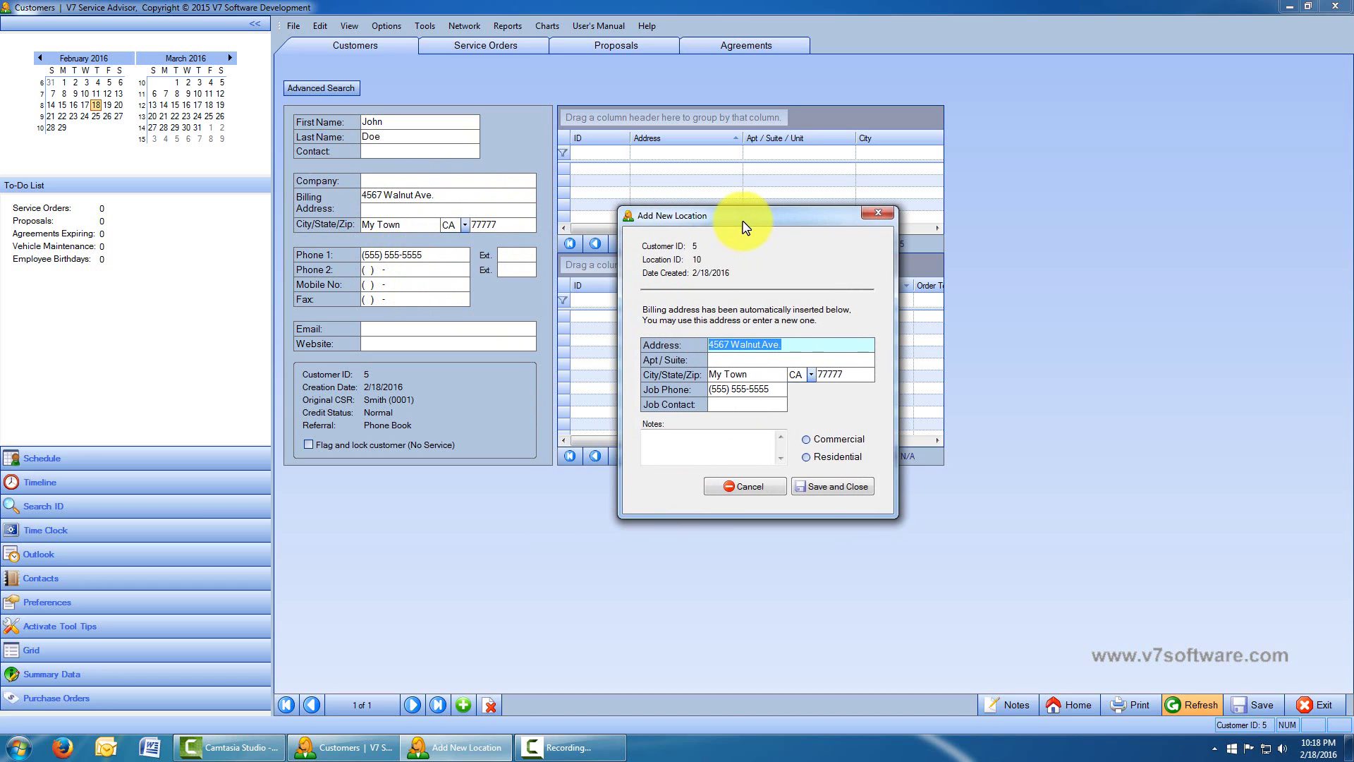
click(809, 460)
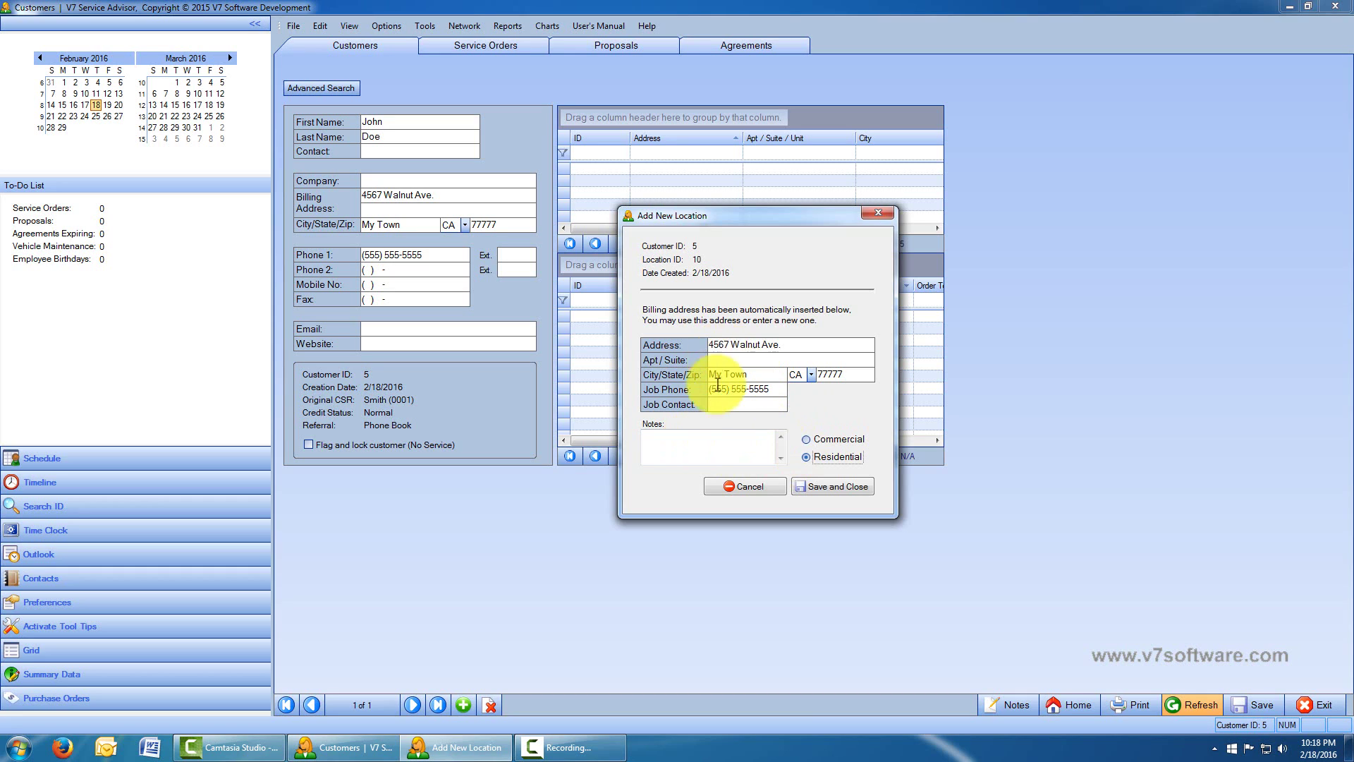
click(830, 489)
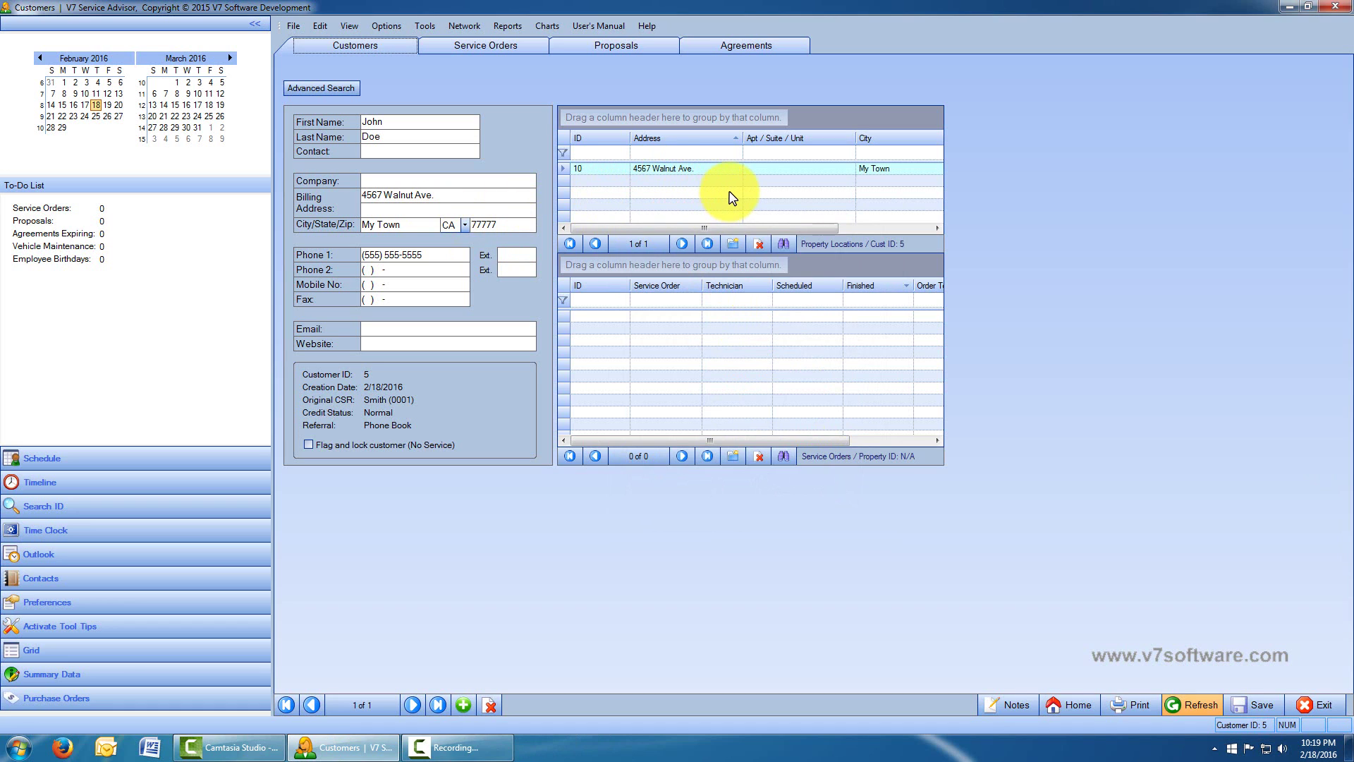
Start a second property location for the customer and enter its street address, apartment number and state NB.
click(732, 244)
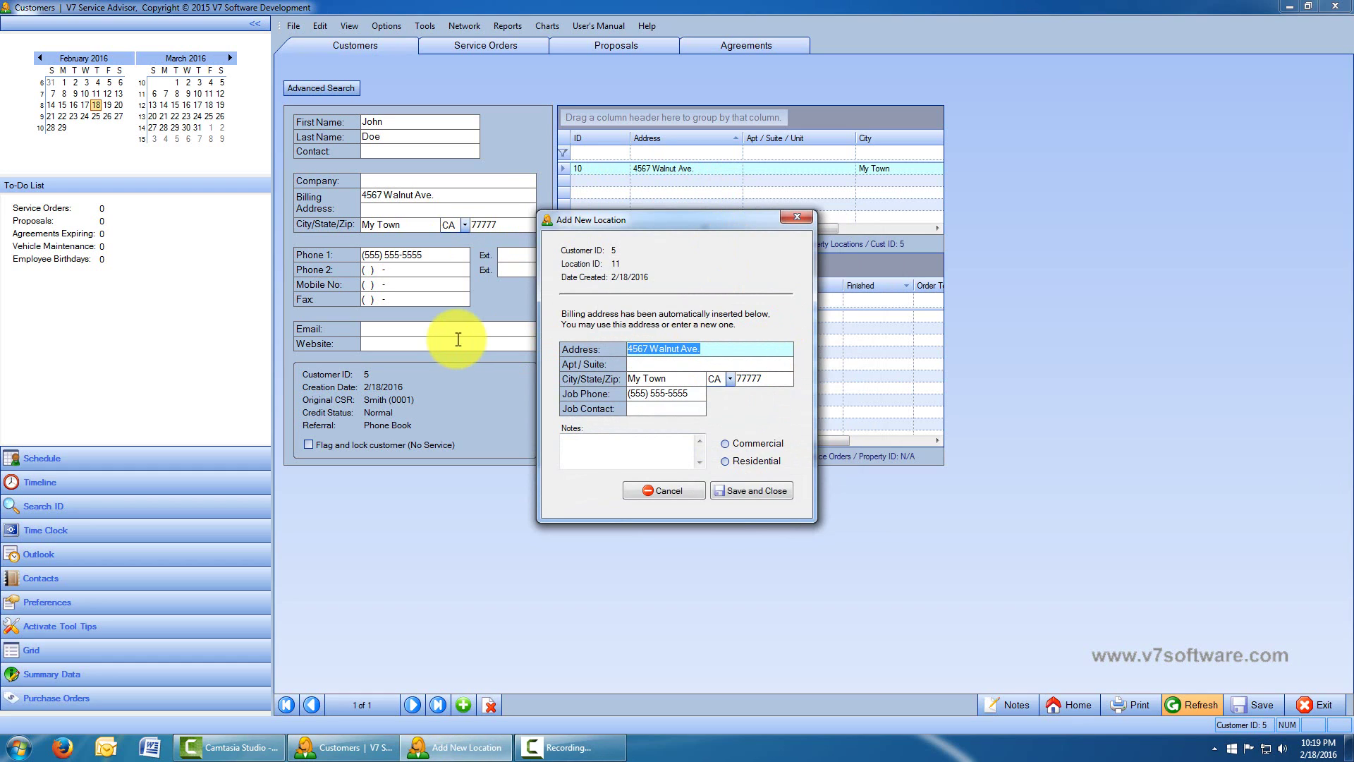
text(890 Palmer St)
key(Tab)
text(Apt 3)
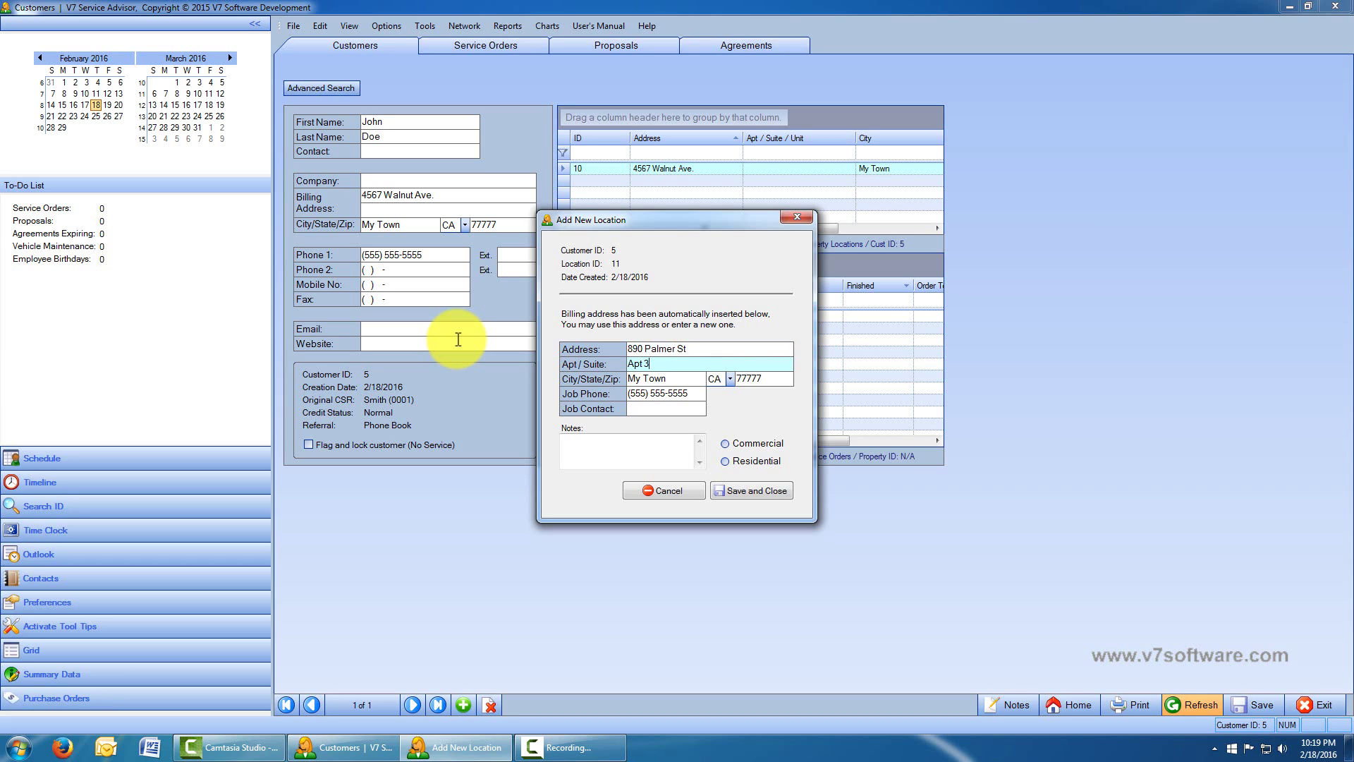
key(Tab)
key(Tab)
key(n)
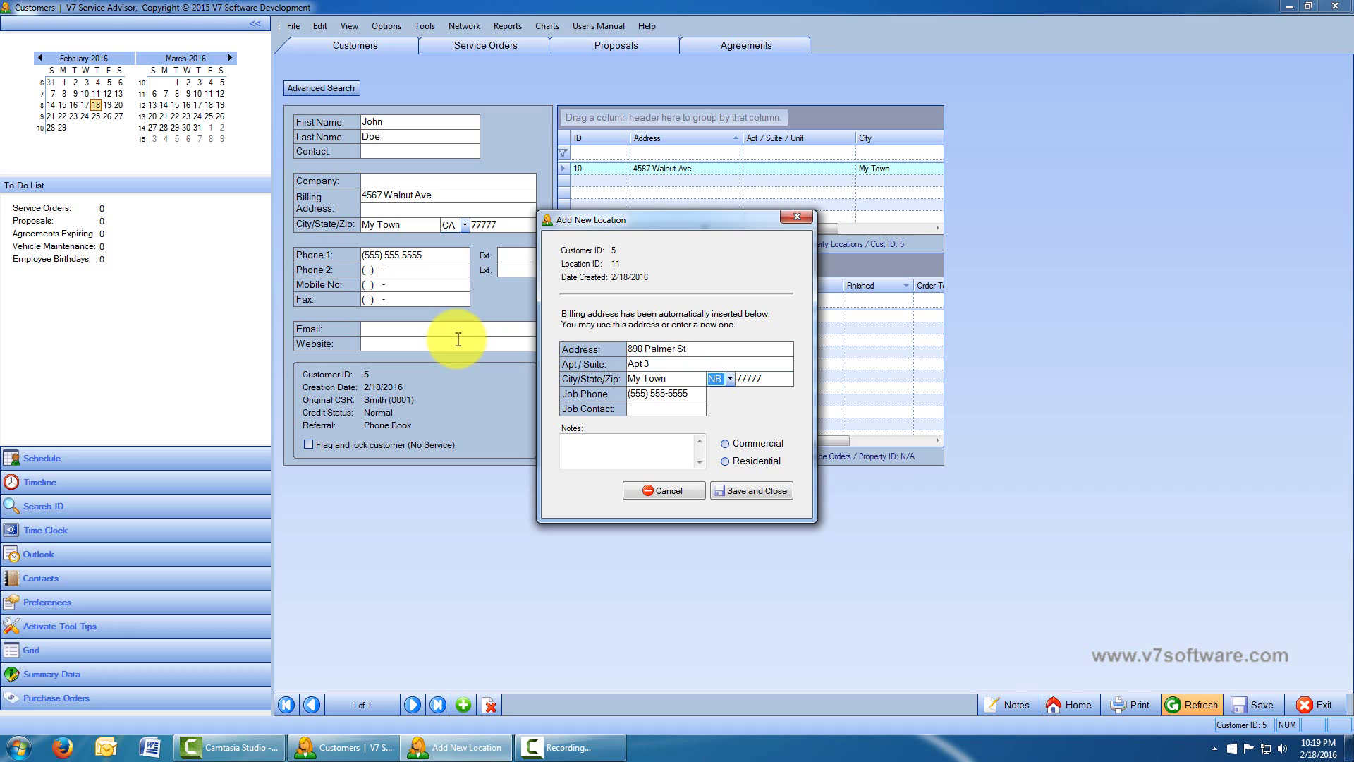
Enter the second location's ZIP code, job phone and job contact, classify it as Residential, and save it.
key(Tab)
text(44444)
key(Tab)
text(444) 444)
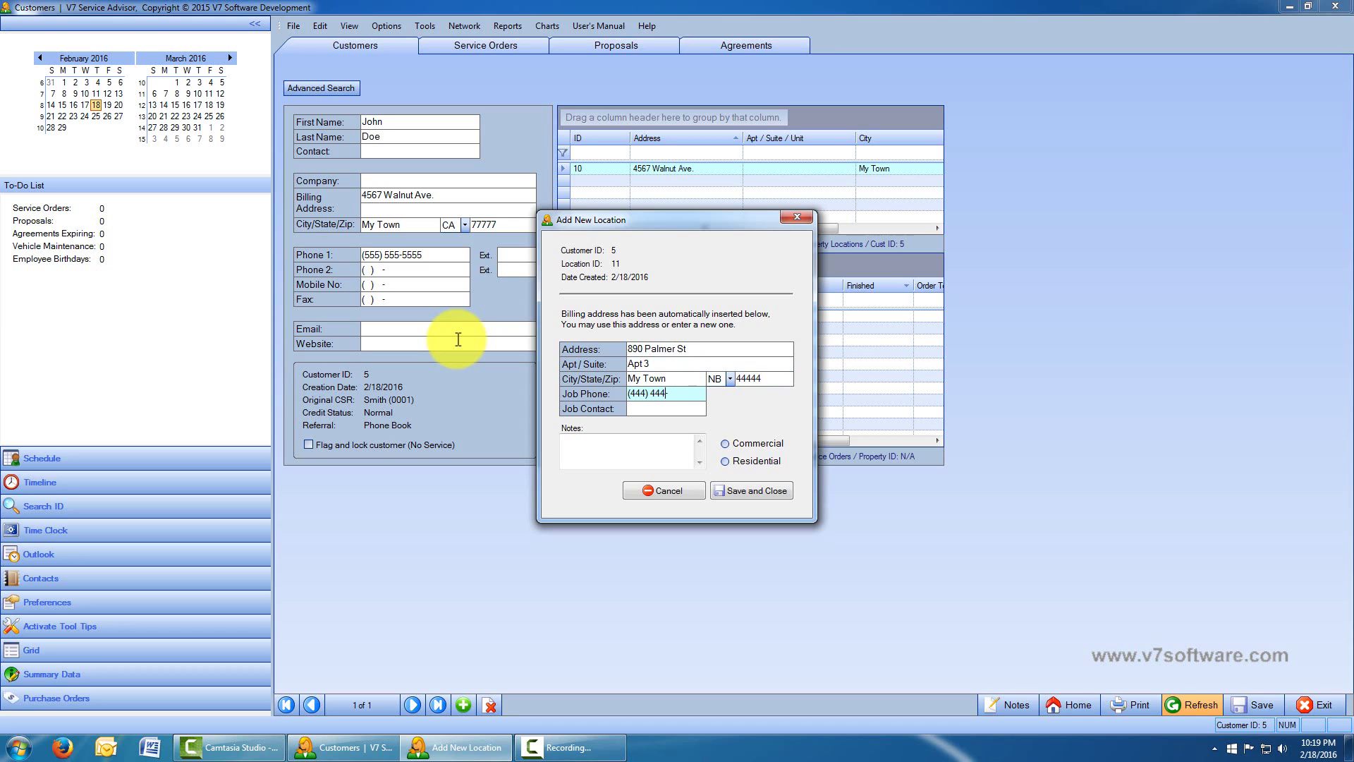
text(-4444)
key(Tab)
text(Mik)
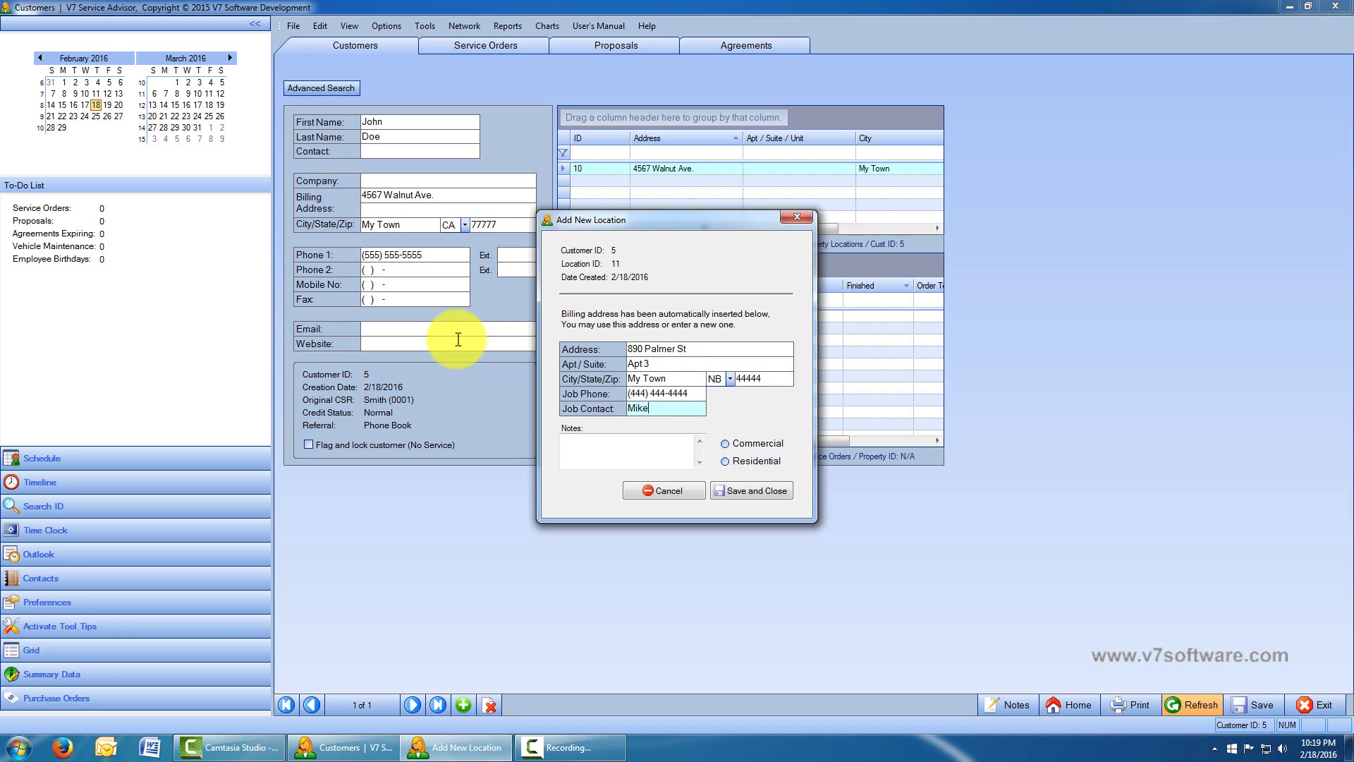
click(726, 462)
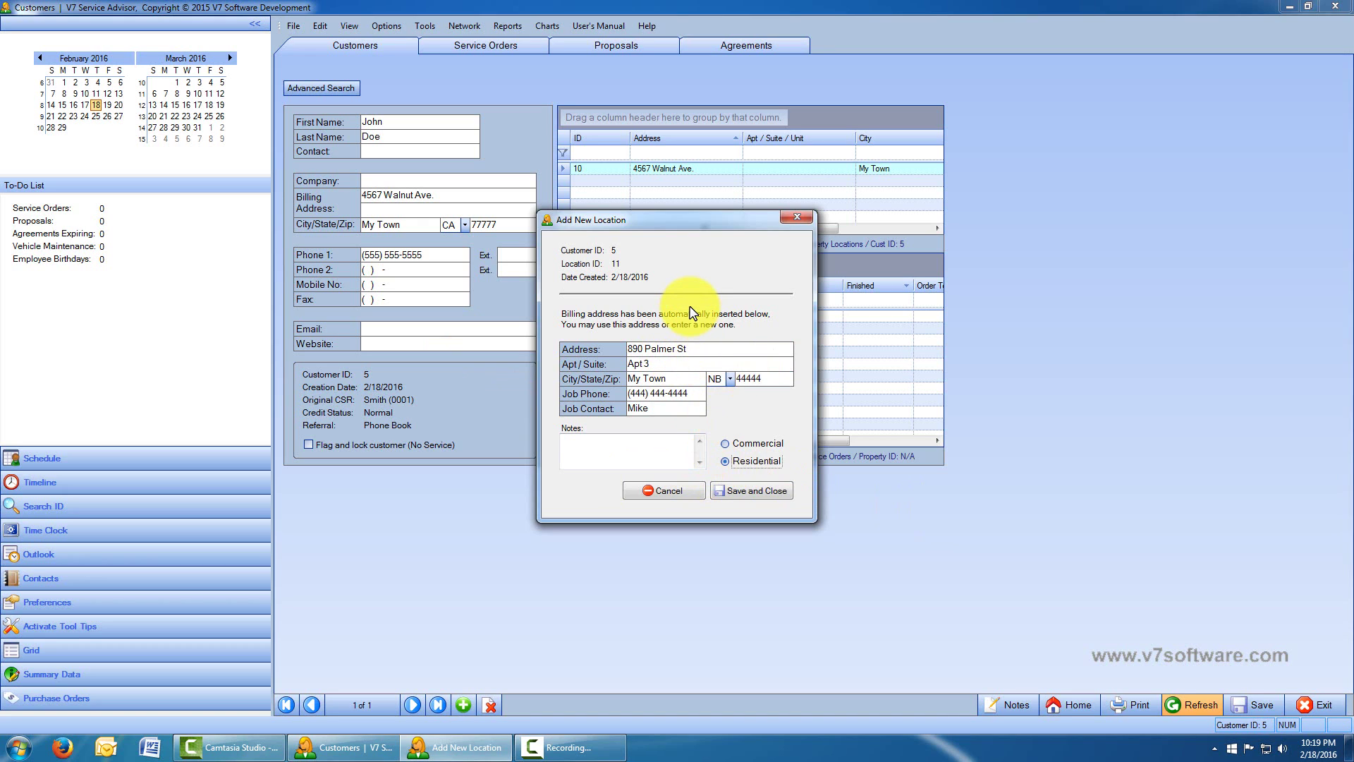
click(769, 495)
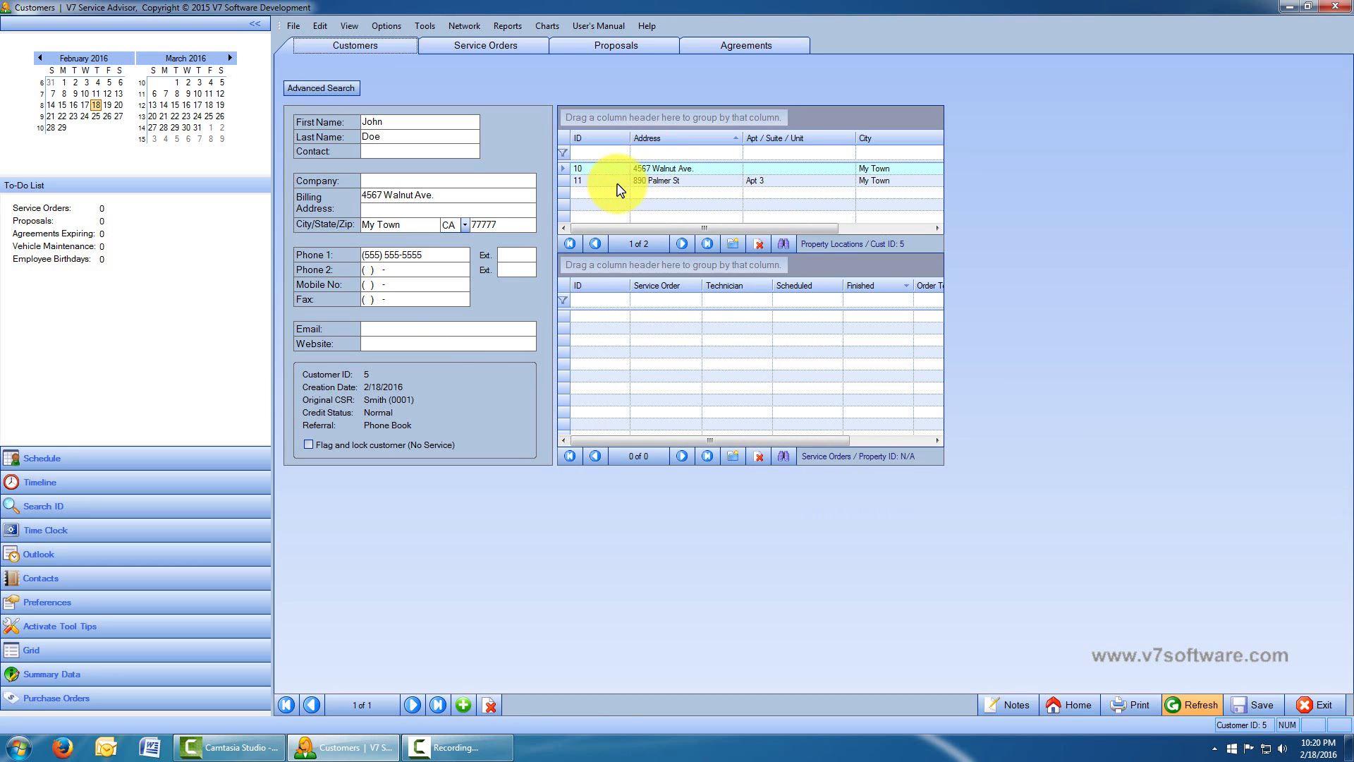
Switch between the customer's two property locations to examine the service order list of each one.
click(618, 181)
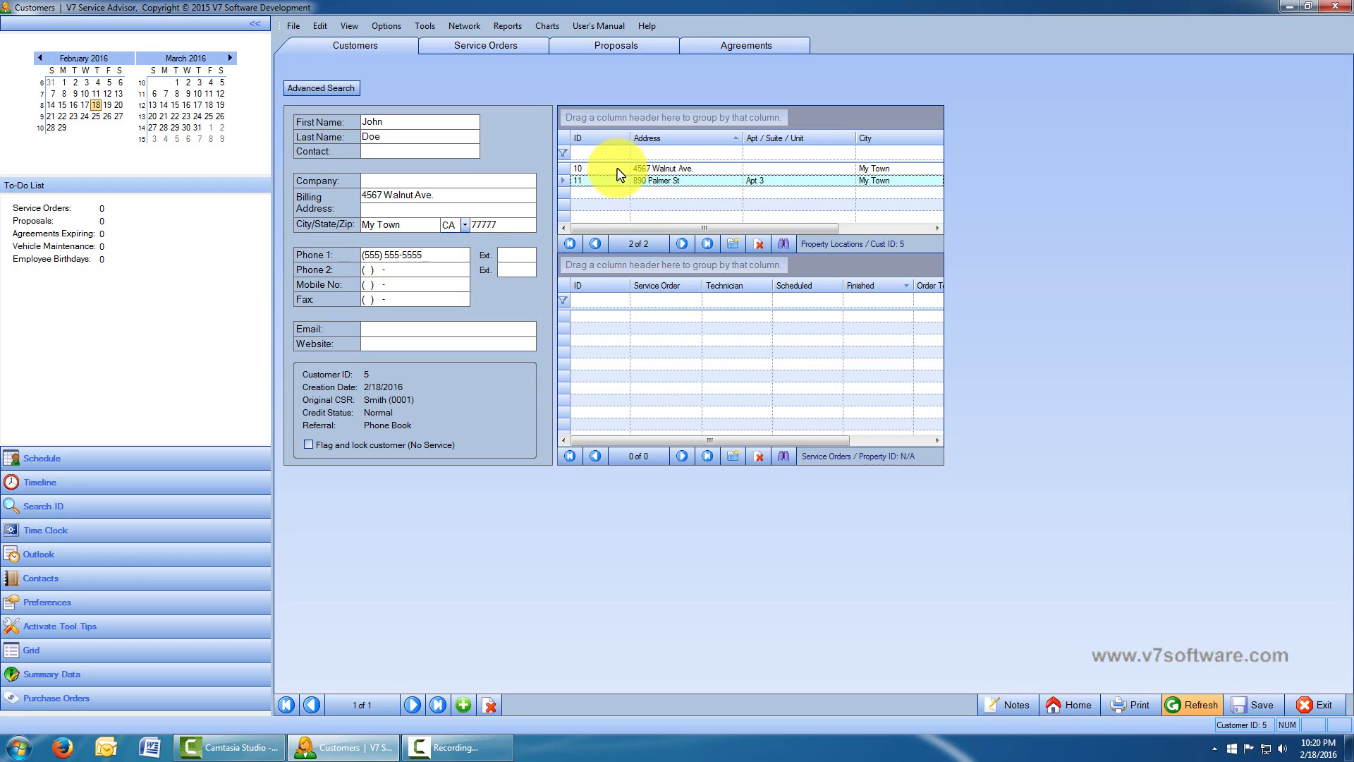
click(618, 171)
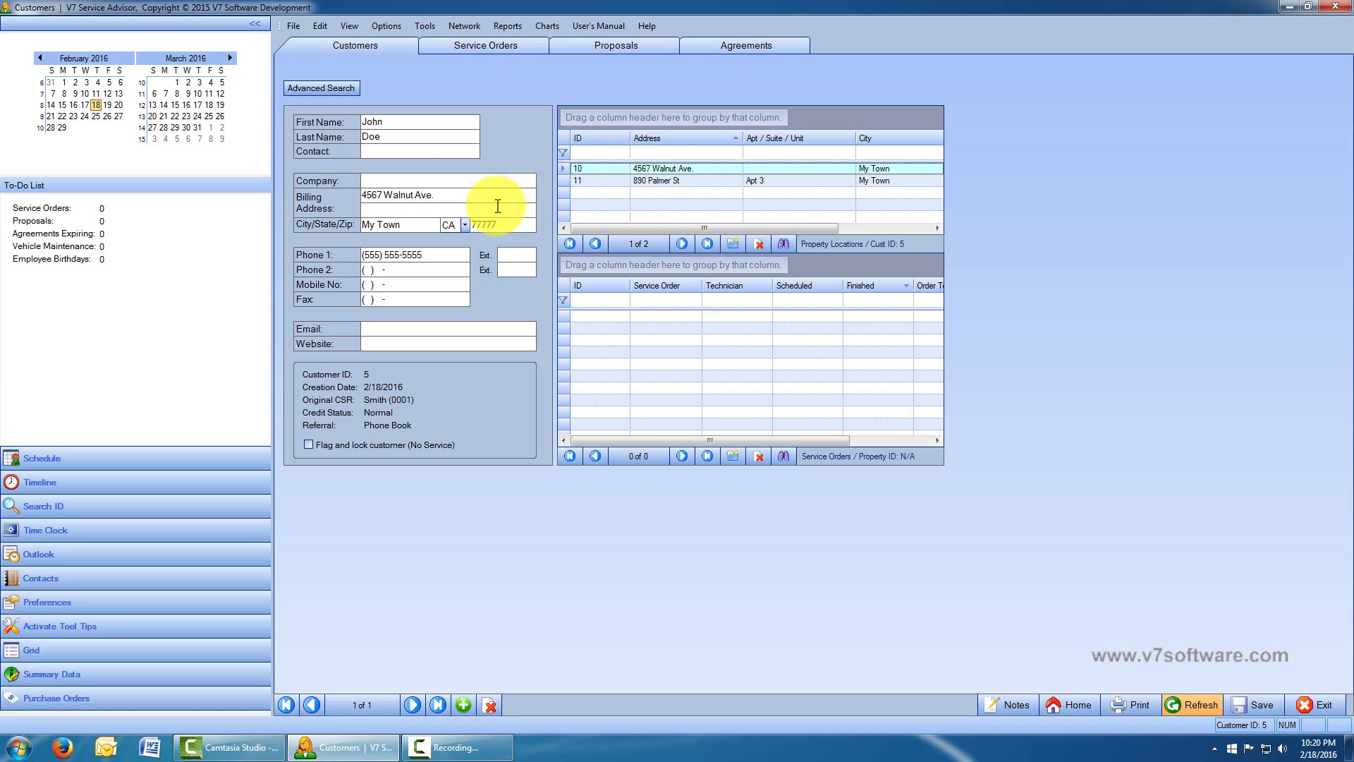
click(613, 182)
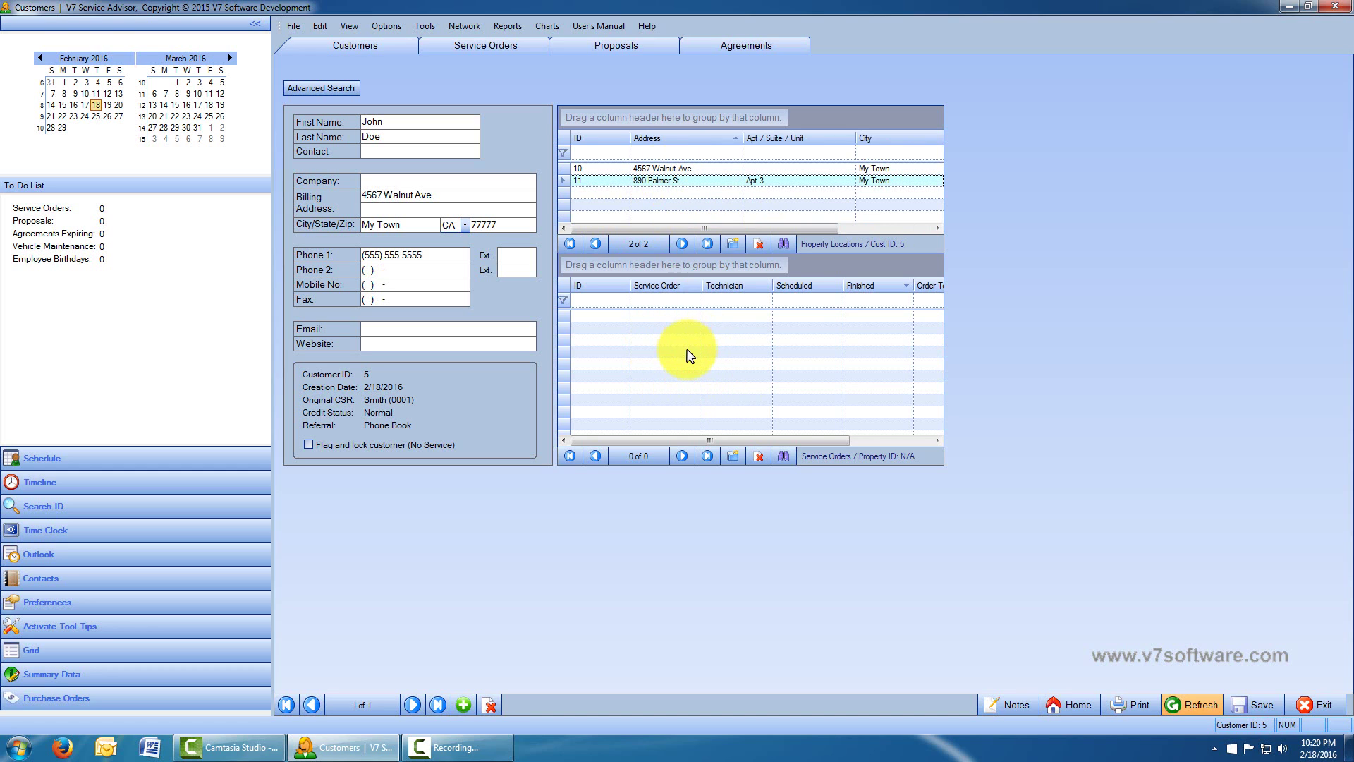
click(649, 169)
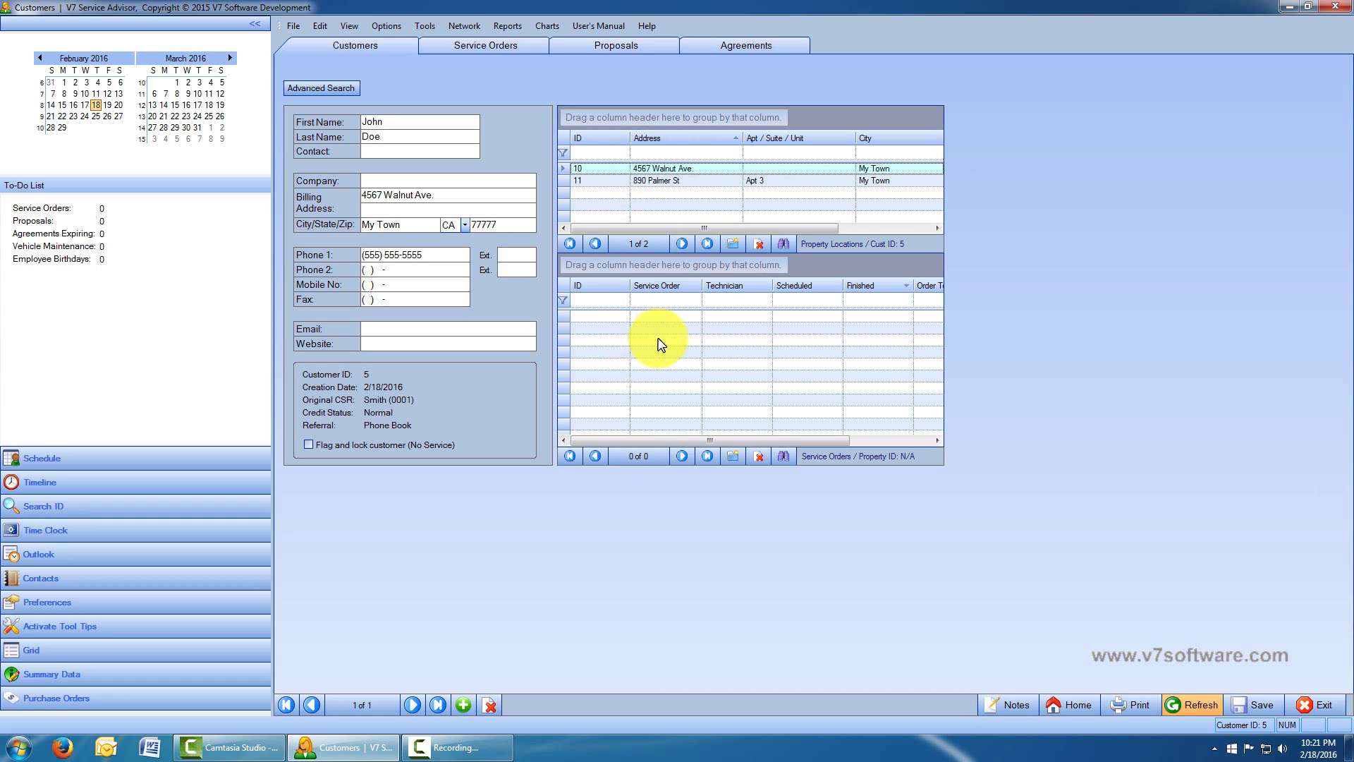
click(656, 187)
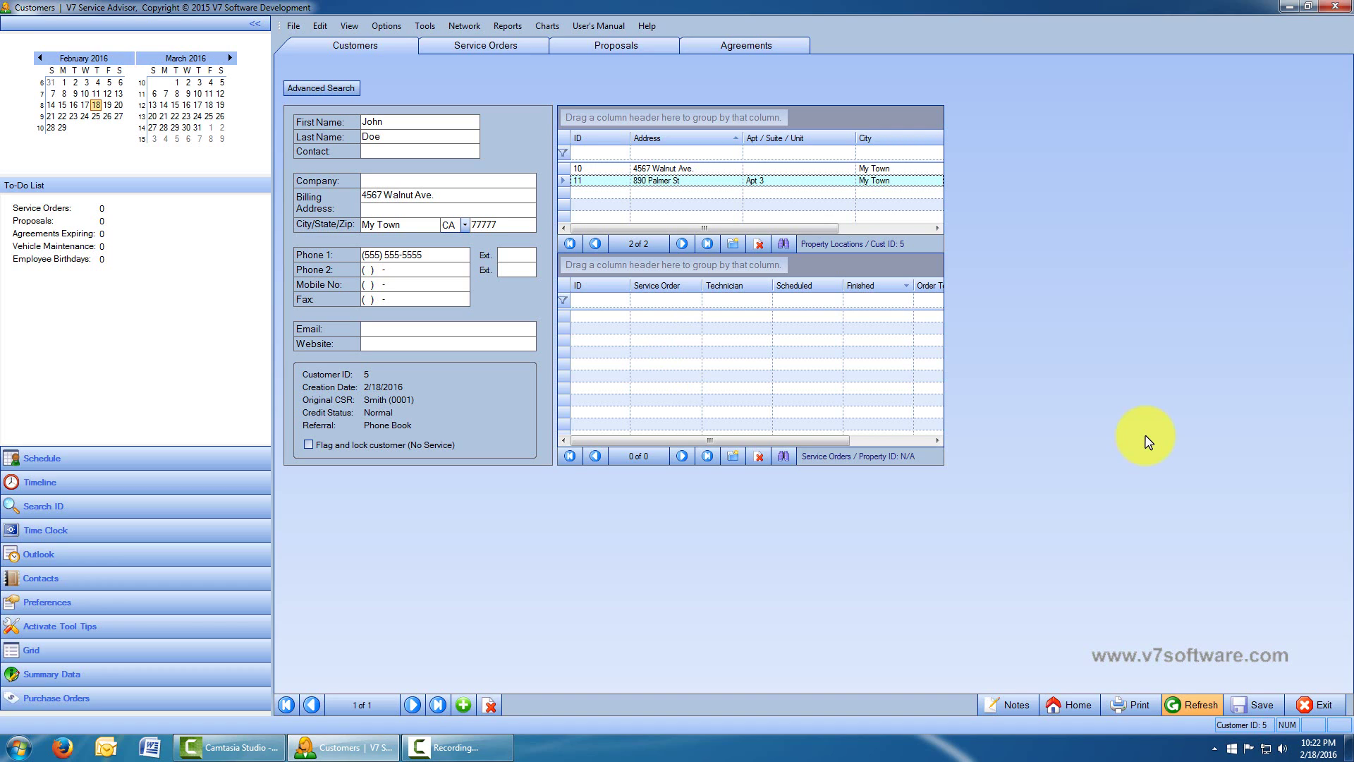
Toggle the sort order of the property locations by address between descending and ascending.
click(738, 143)
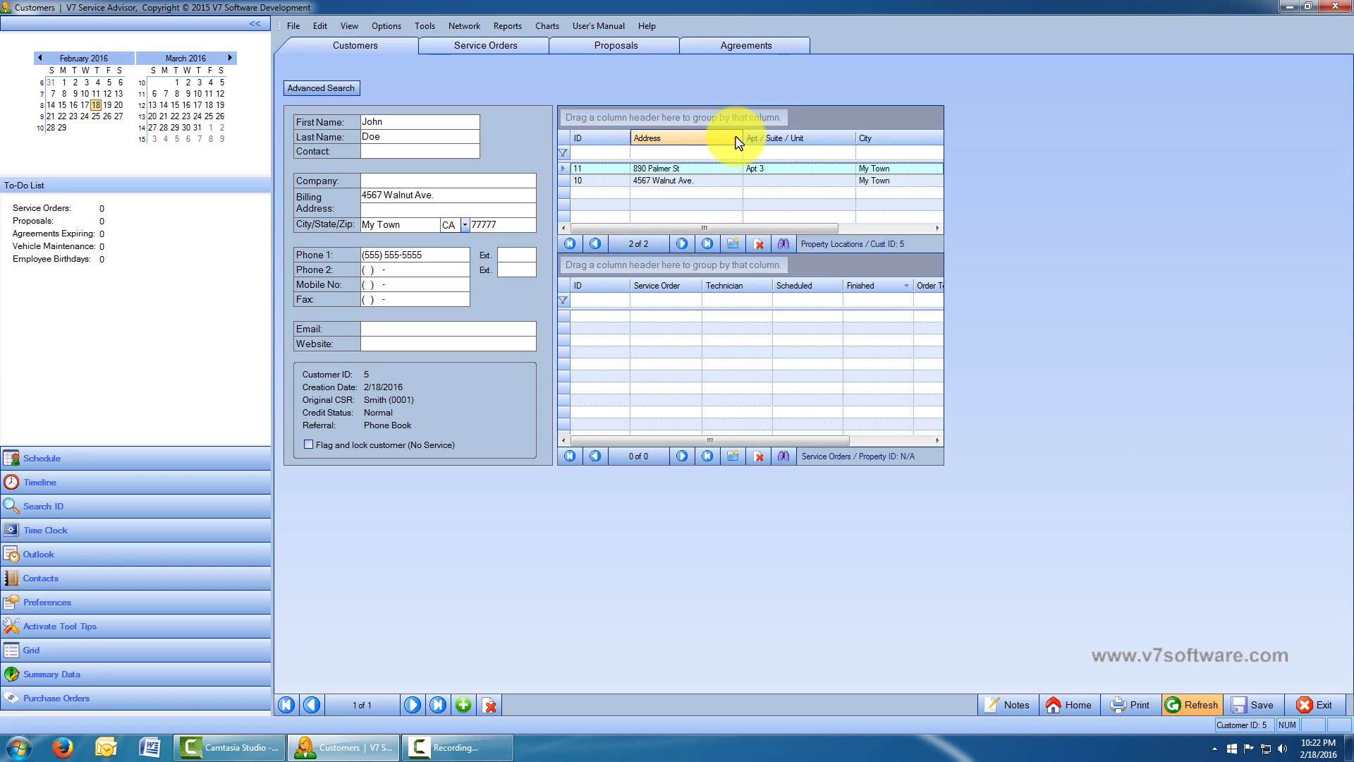
click(738, 143)
click(738, 143)
click(738, 143)
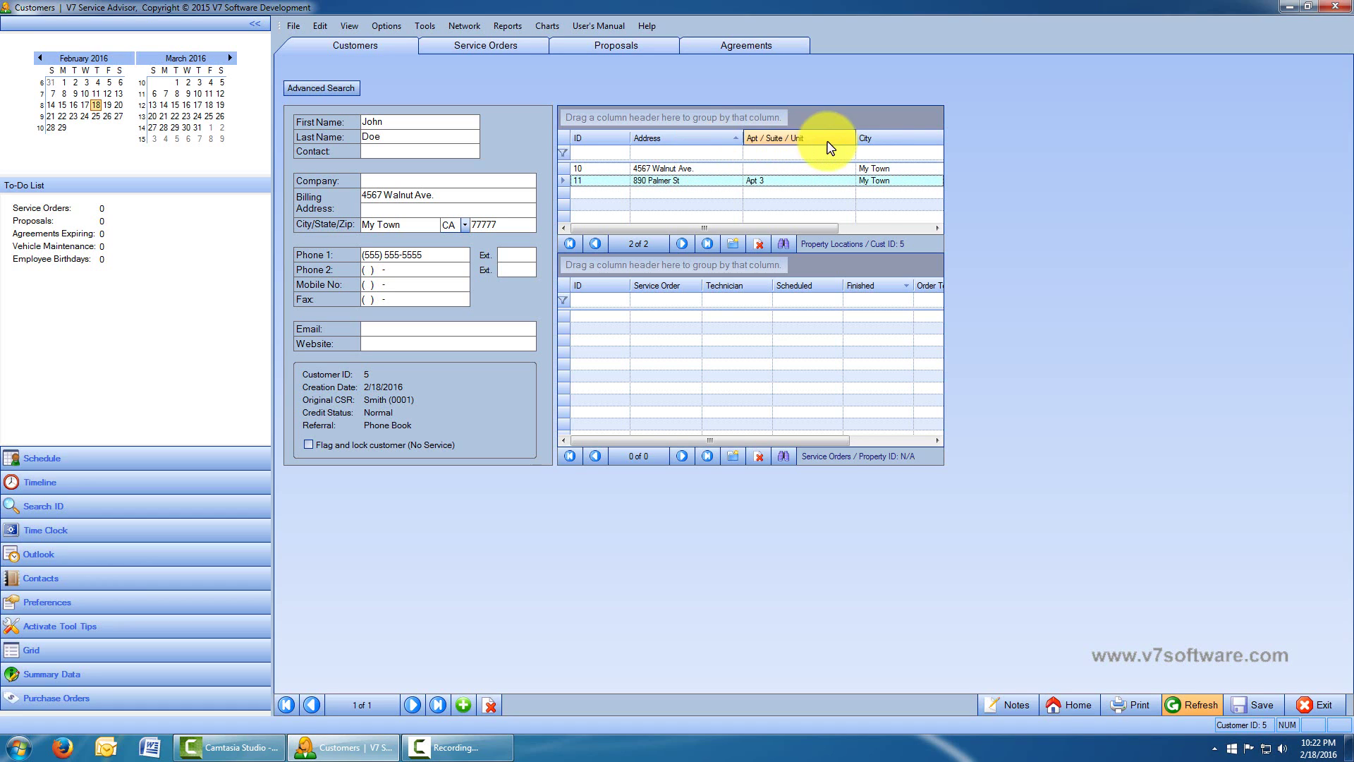
Sort the property locations by ID in ascending order.
drag(667, 230, 536, 249)
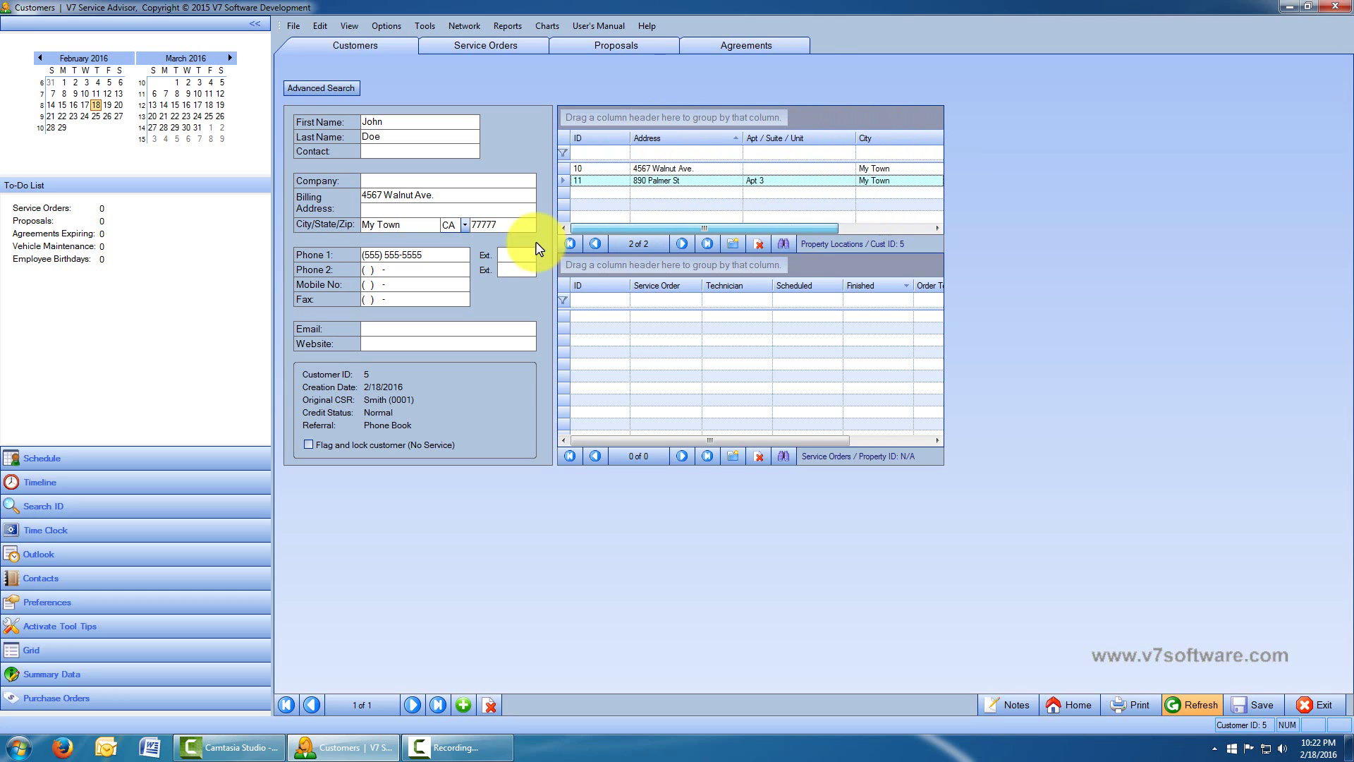
click(619, 141)
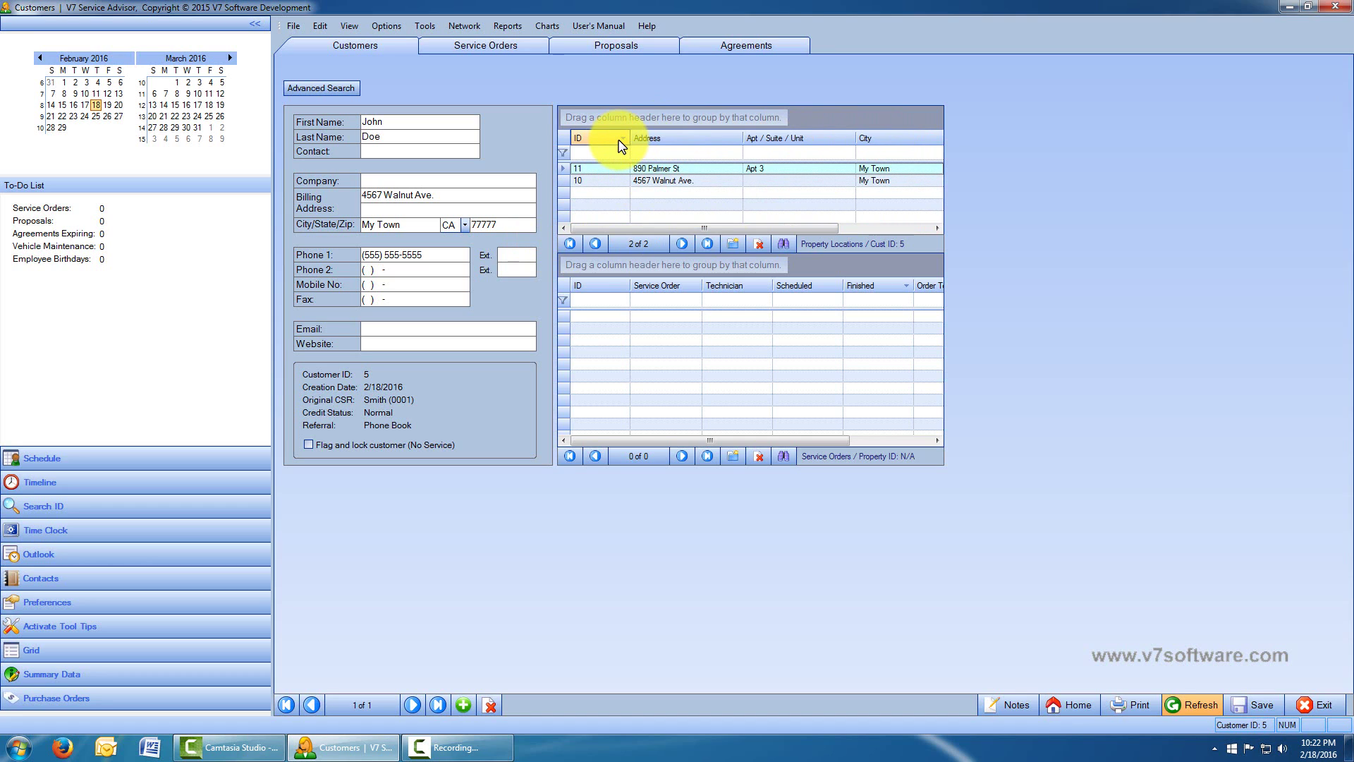
click(621, 141)
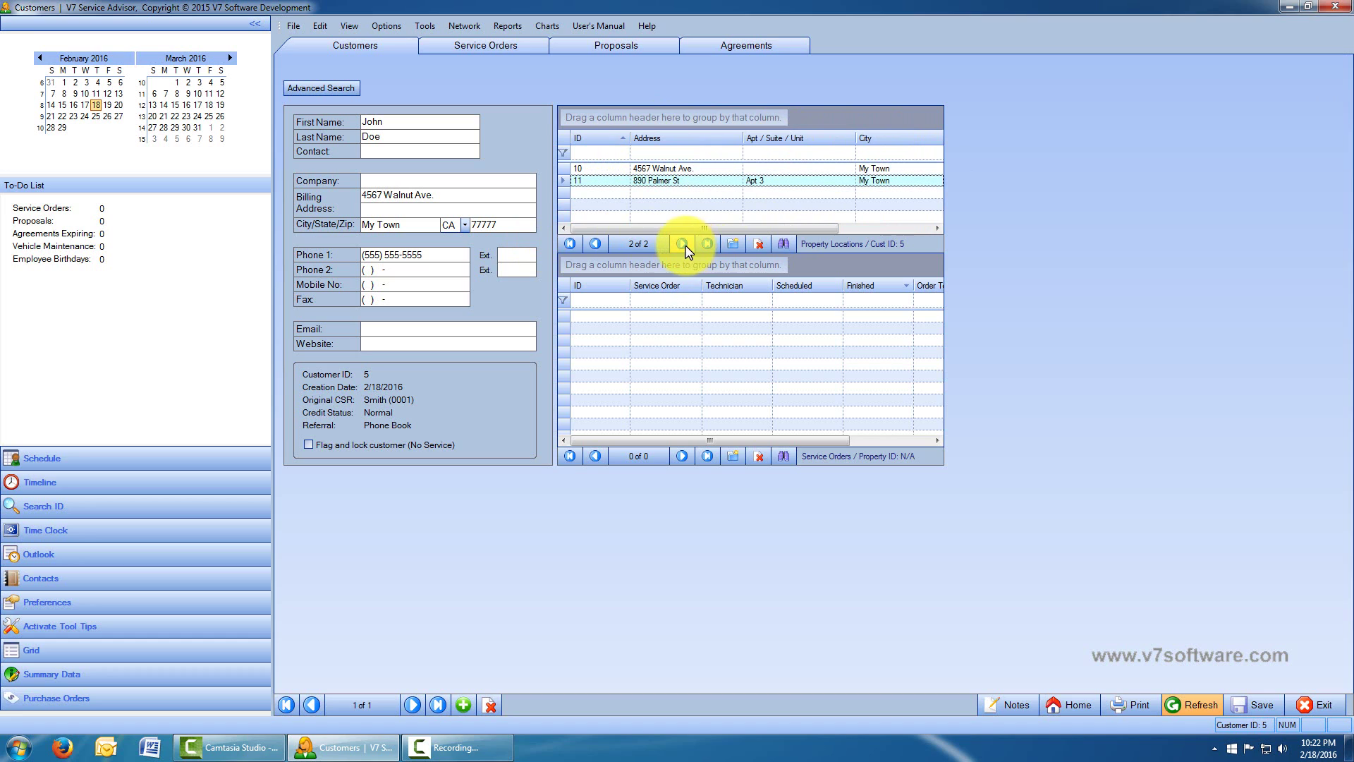
Step back and forth between the two property location records, ending on the first one.
click(596, 245)
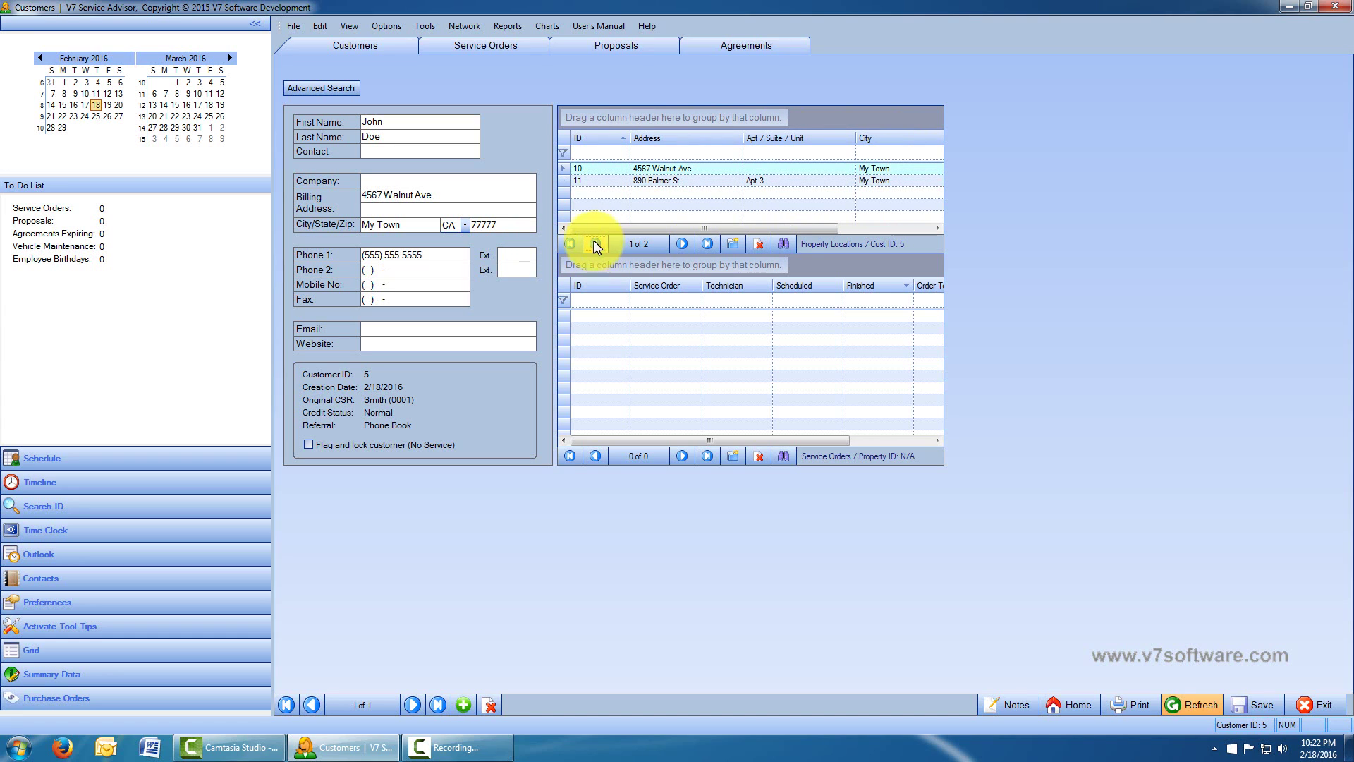
click(683, 245)
key(Up)
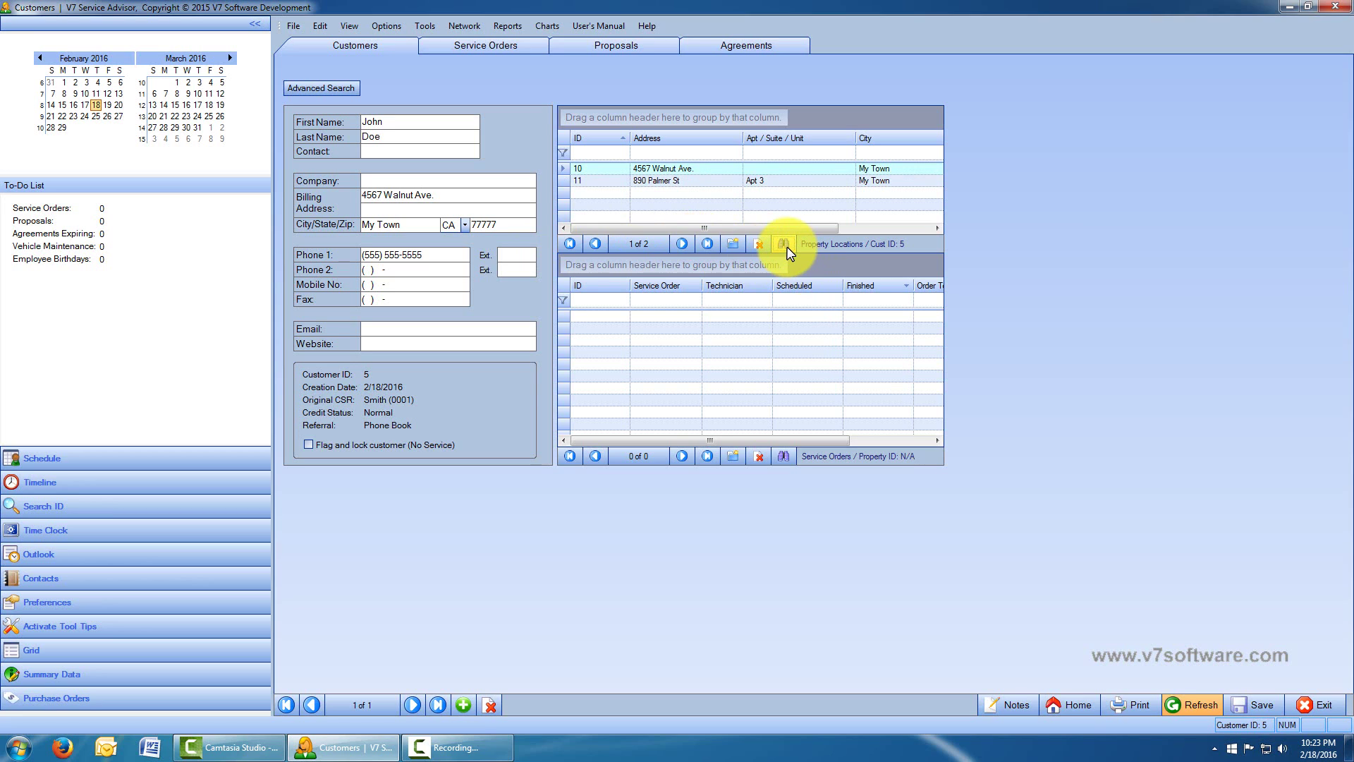
Open the first and second property locations for editing to view their details, closing each without saving.
click(785, 245)
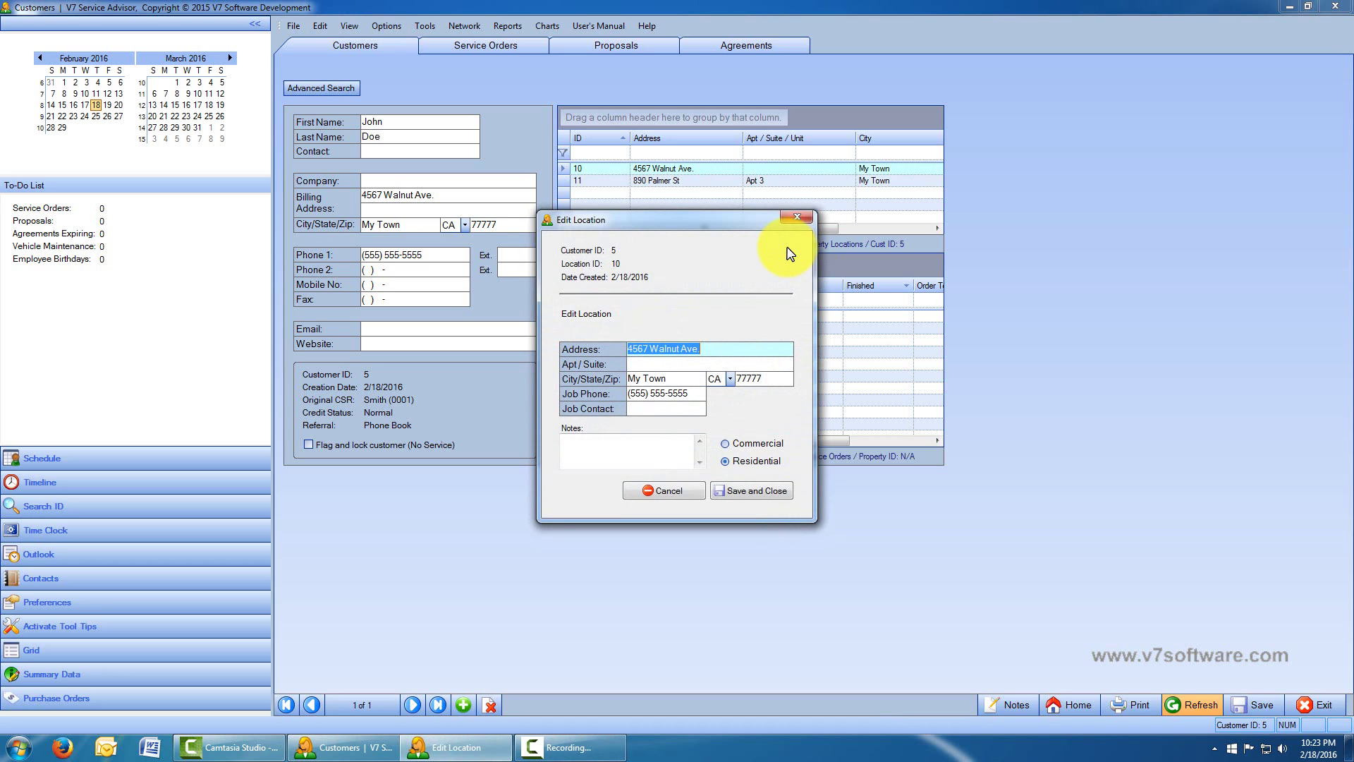
click(801, 218)
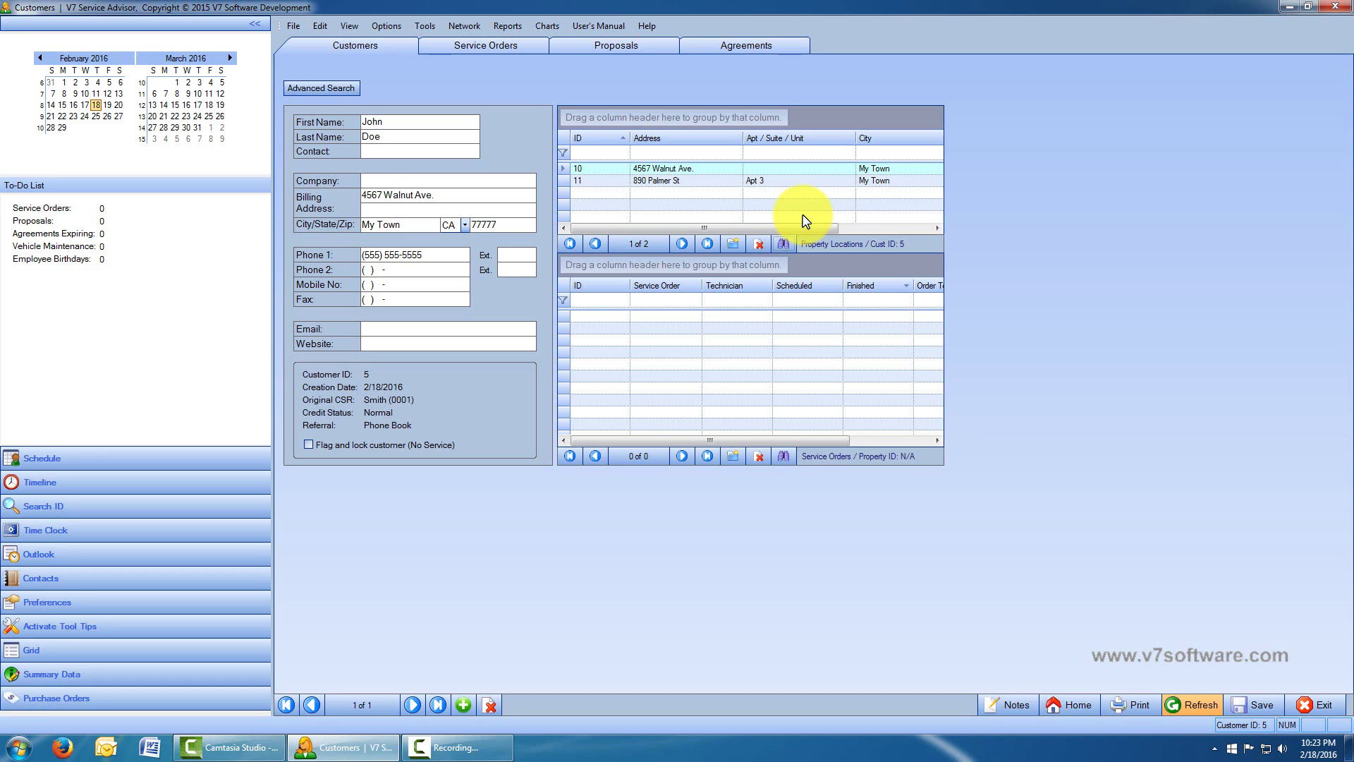
click(690, 188)
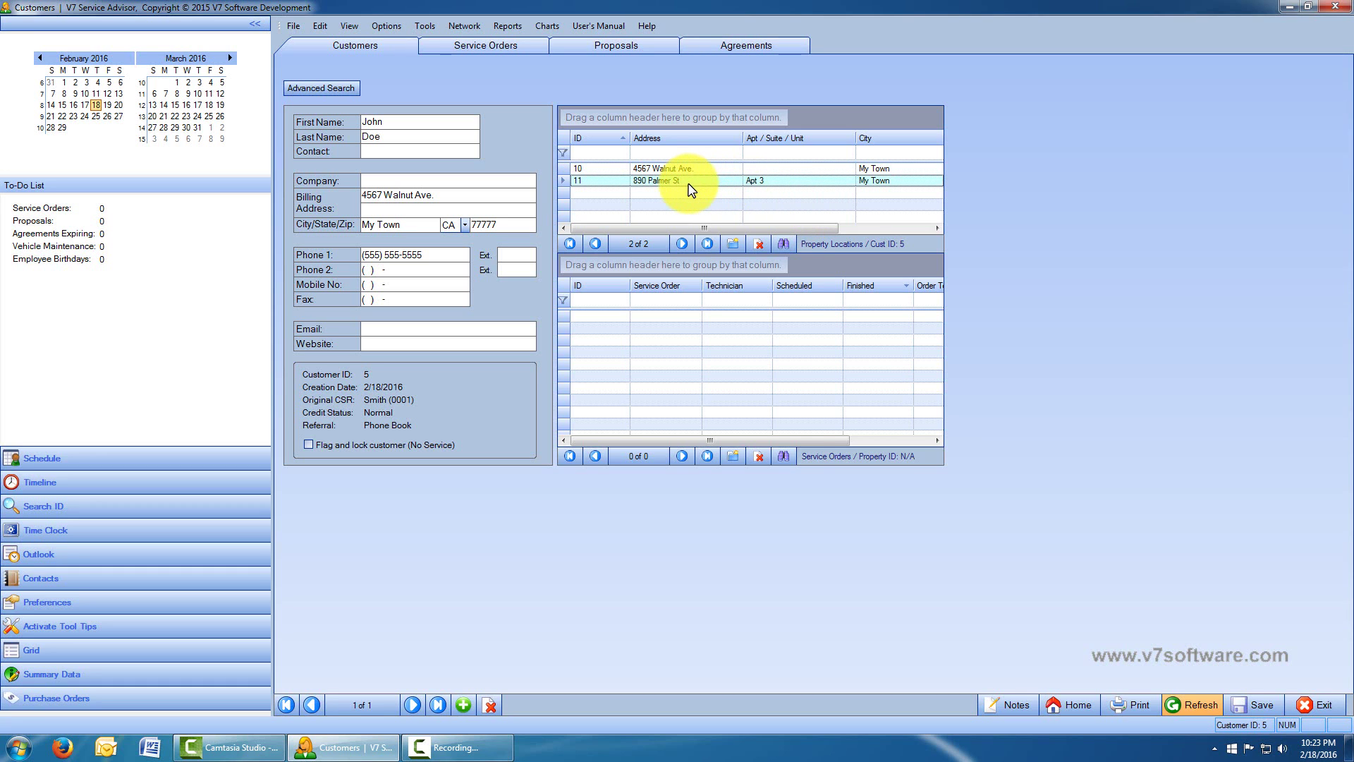
double_click(691, 188)
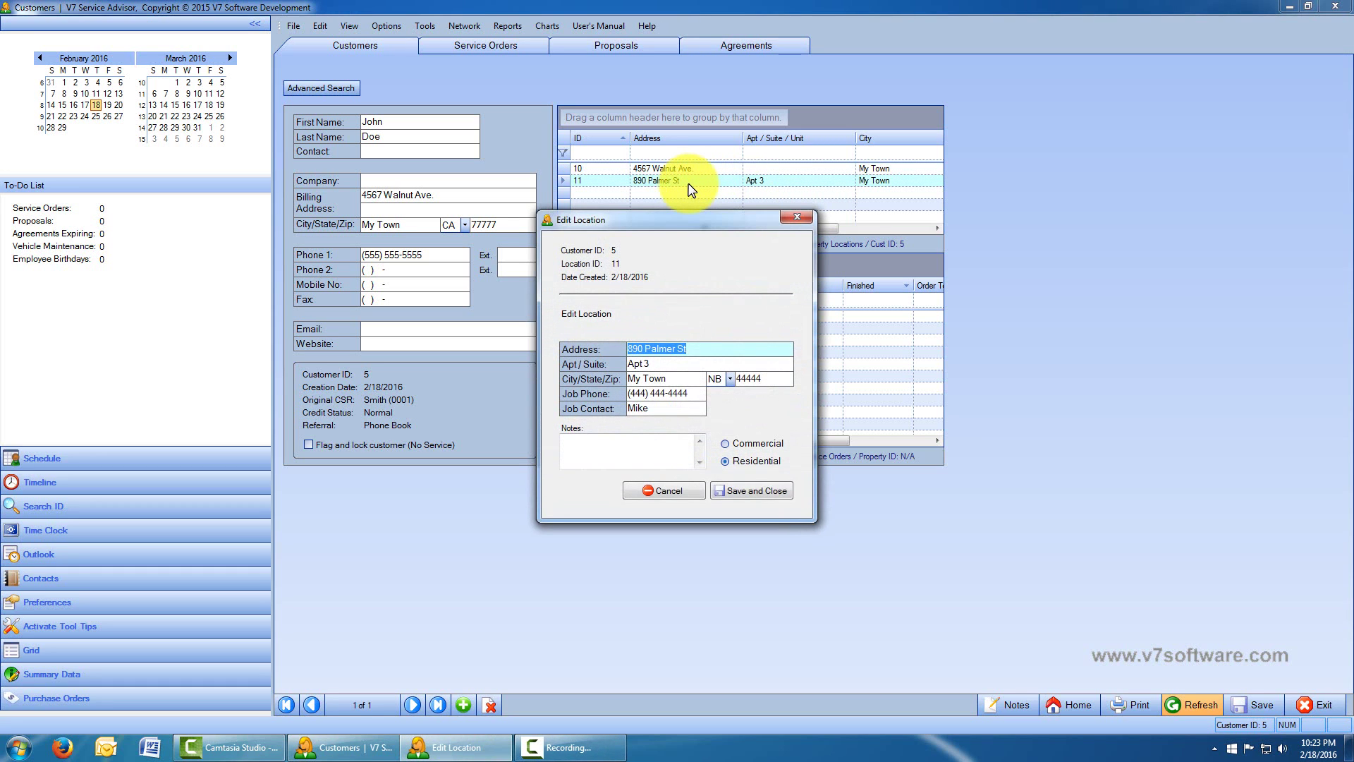
click(677, 492)
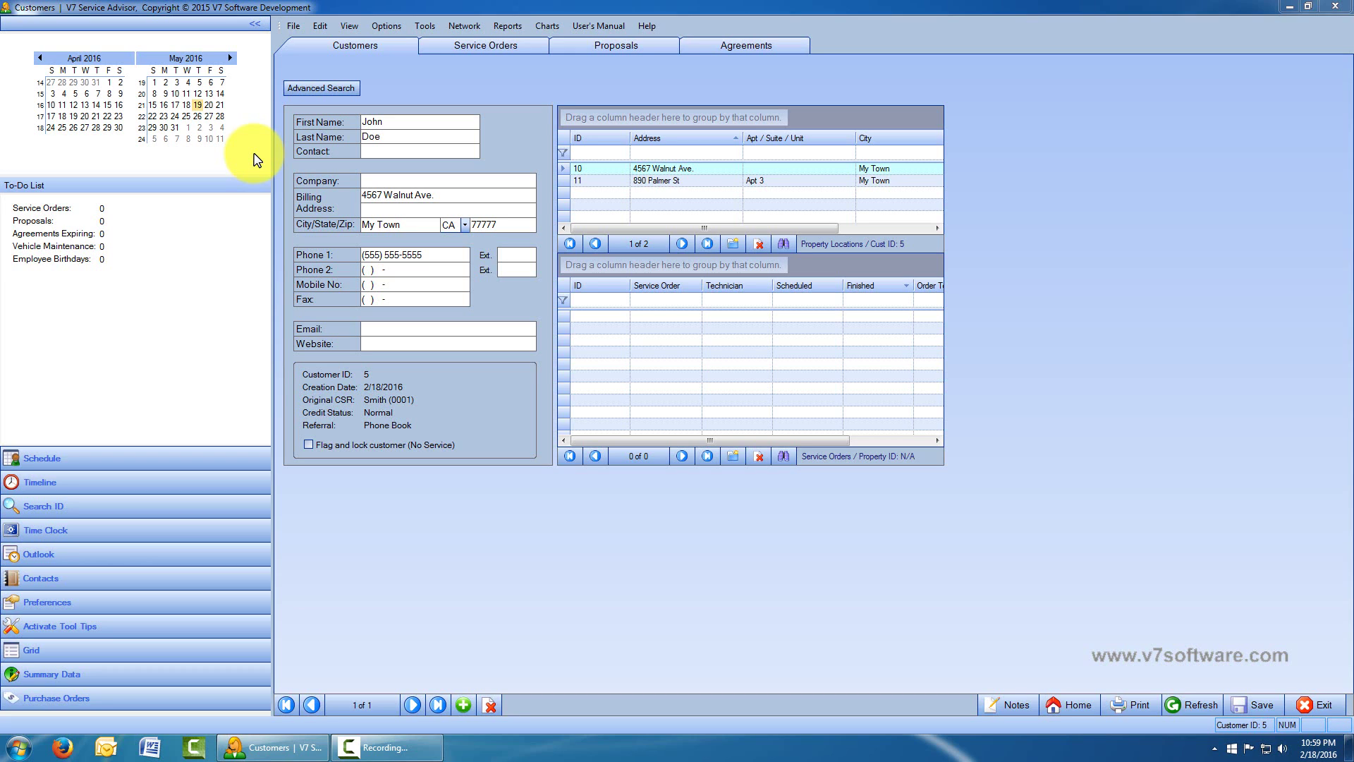
Check the to-do list for May 18, May 27, May 23, April 12 and May 16, 2016 using the calendar.
click(187, 105)
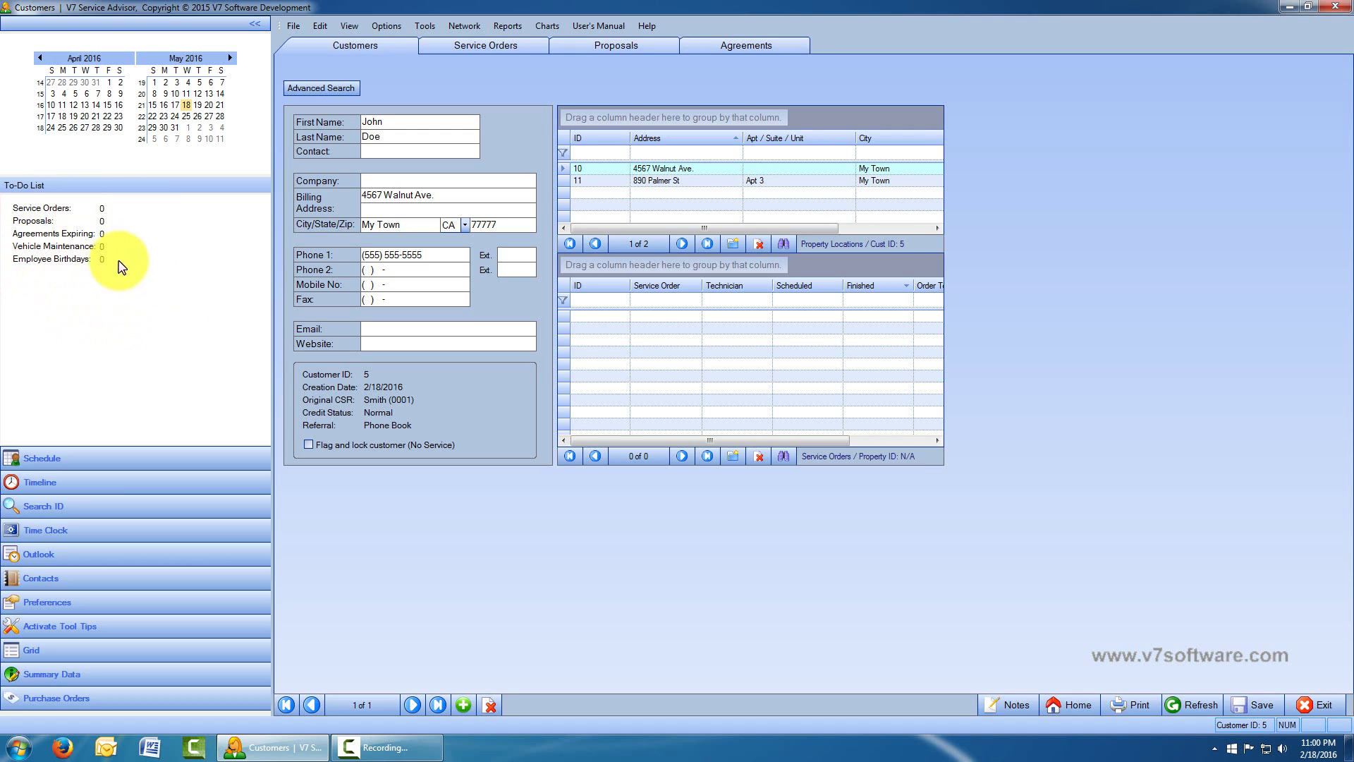
click(211, 115)
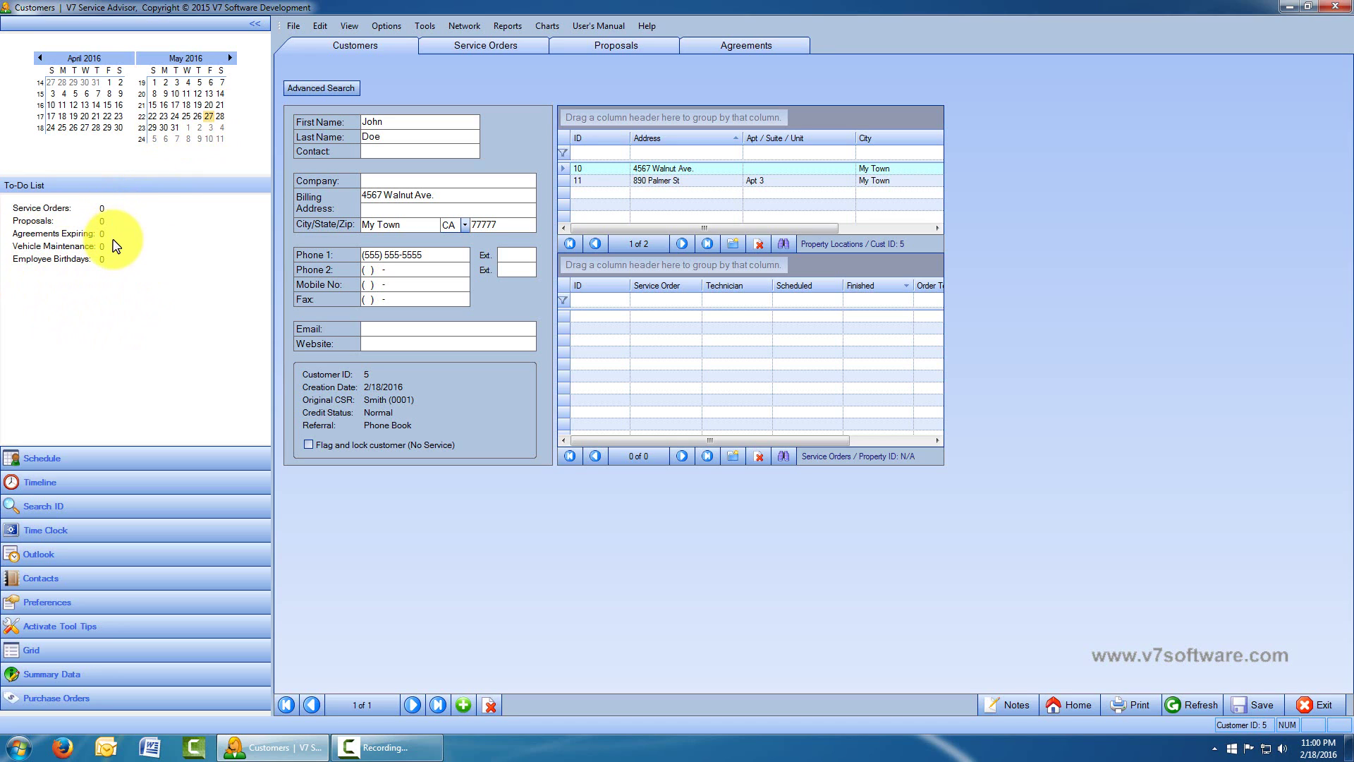
click(163, 116)
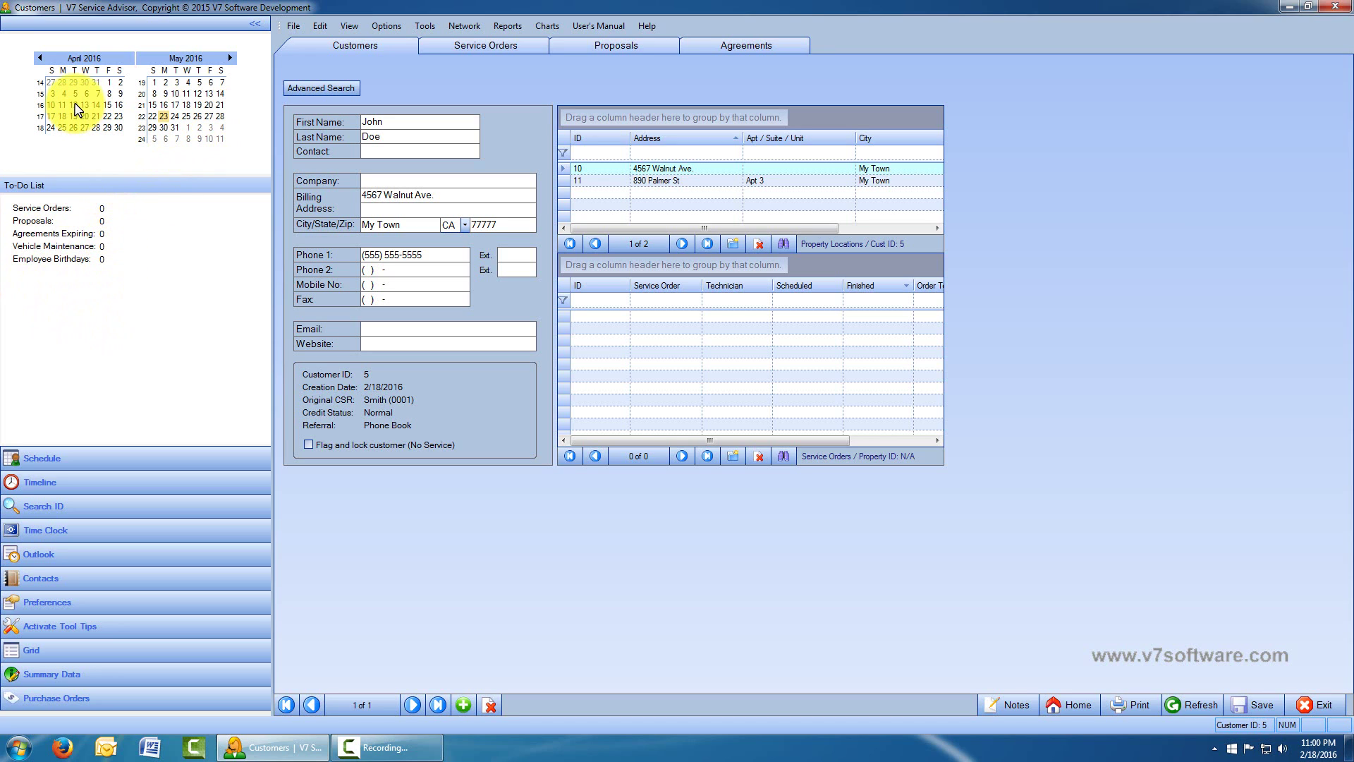
click(74, 104)
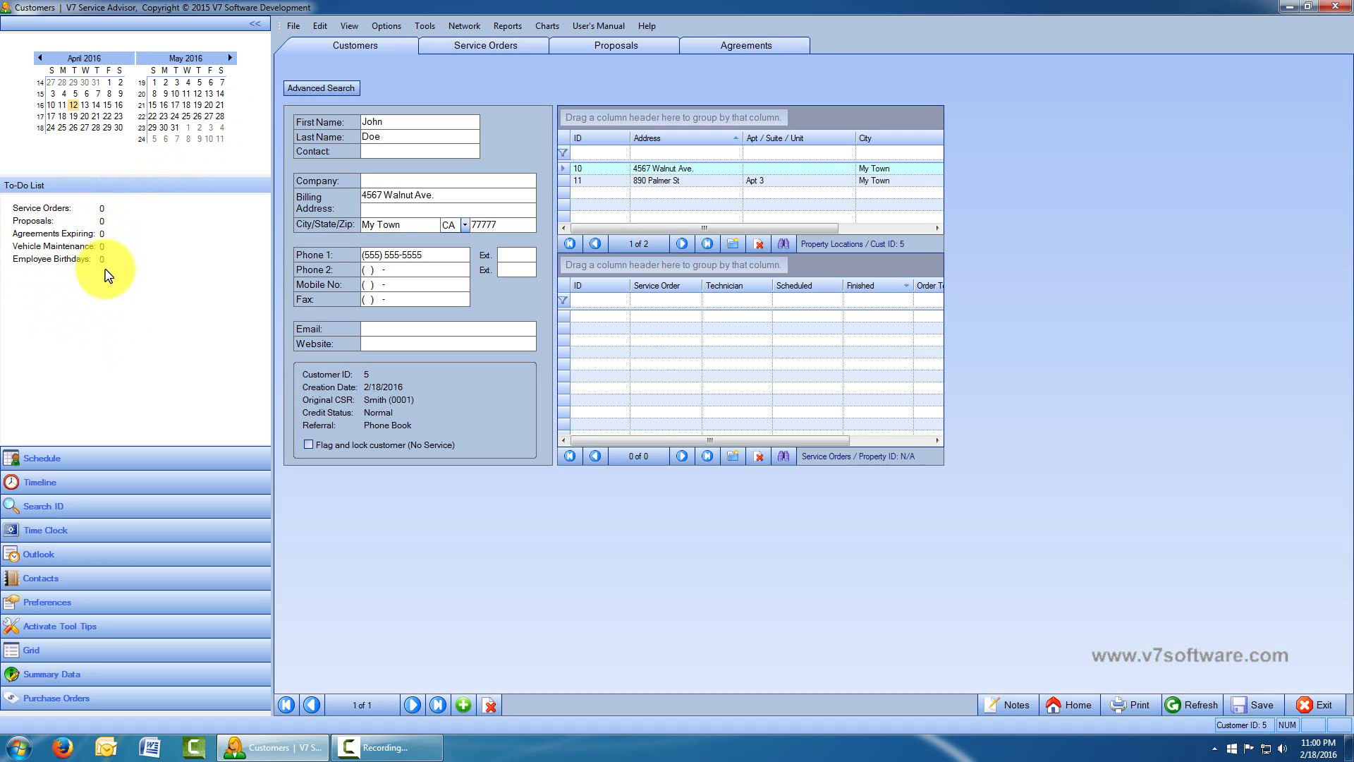
click(169, 105)
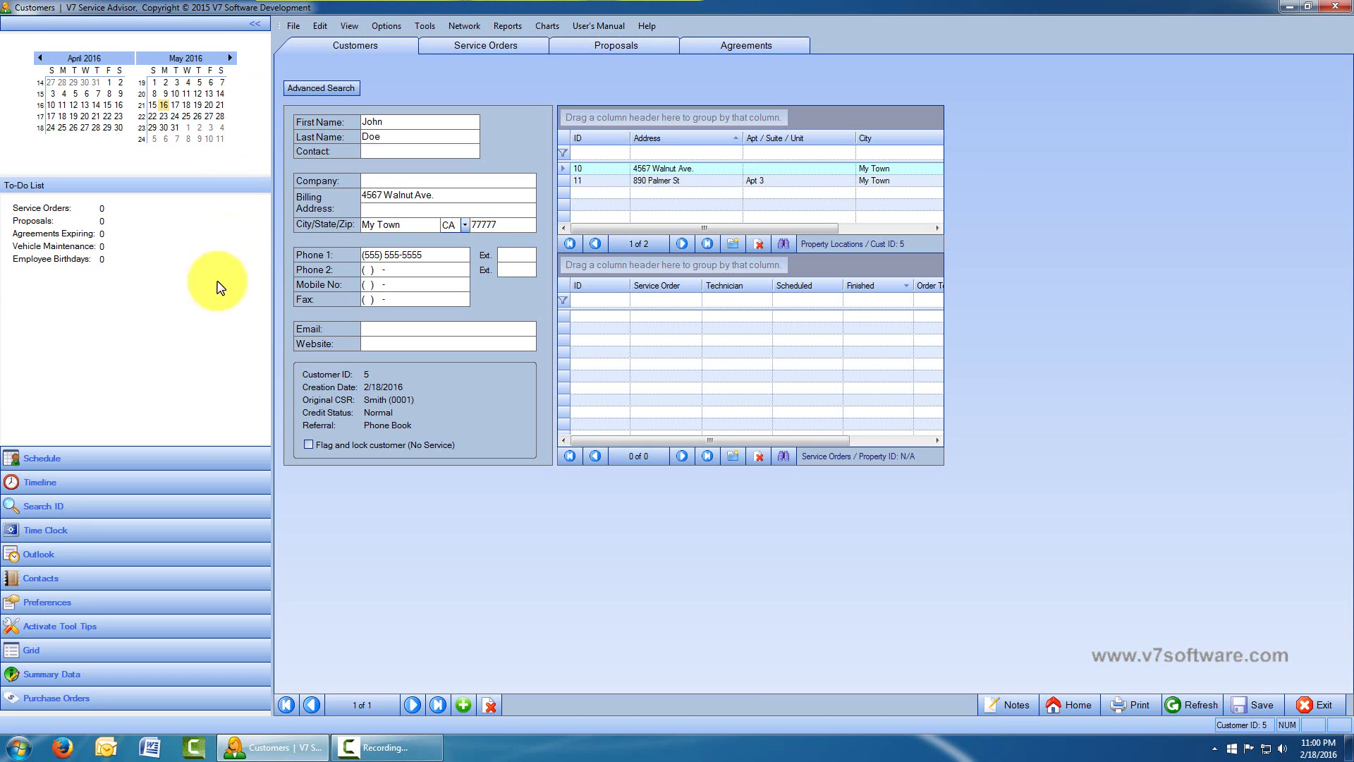
View the Schedule / Dispatch calendar and the Timeline, closing each one after viewing.
click(182, 465)
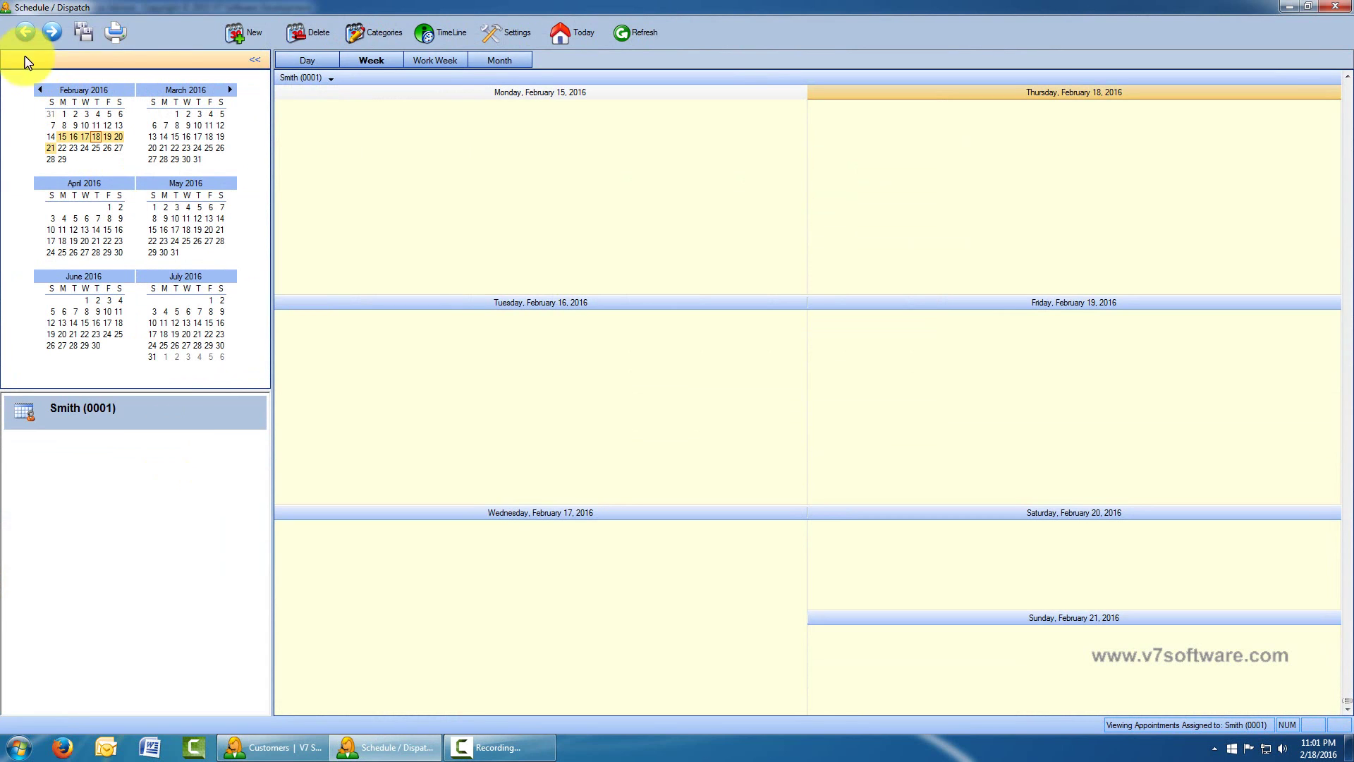
click(1333, 8)
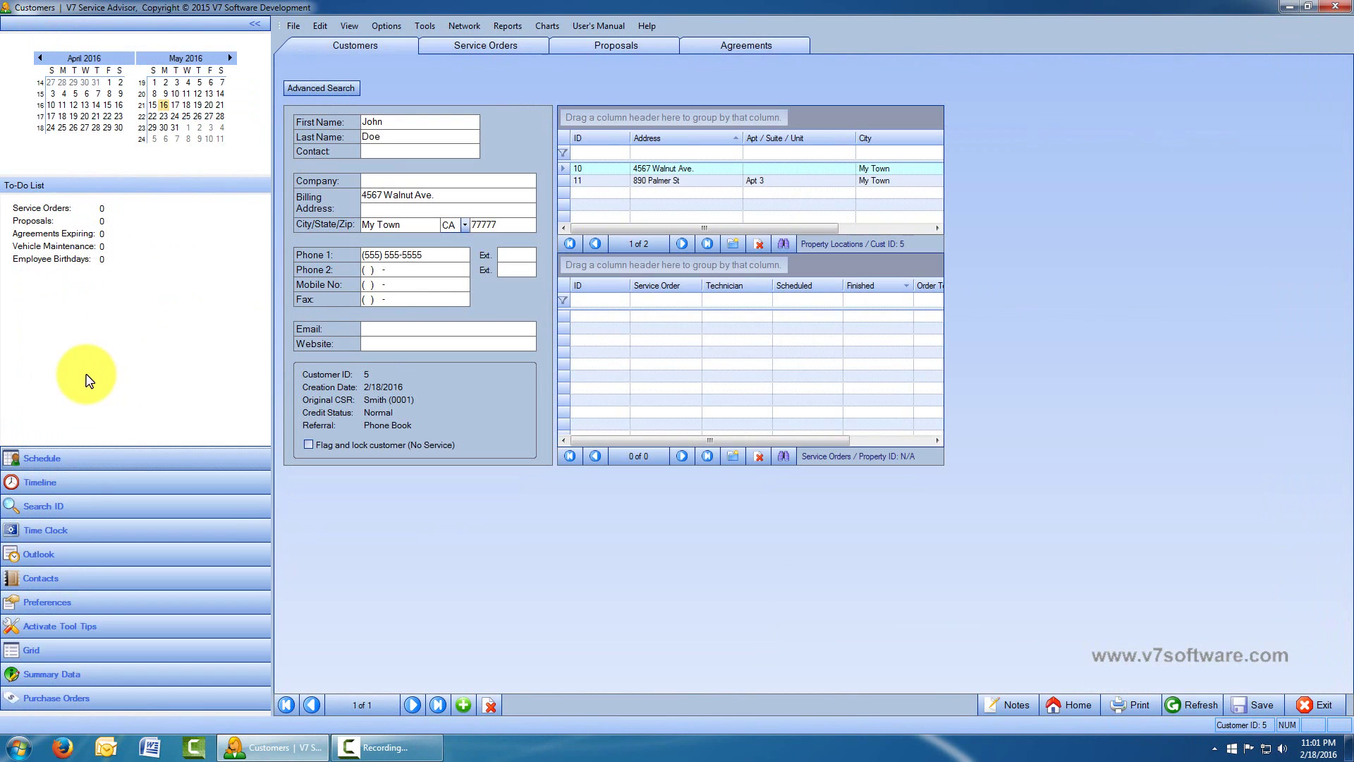
click(90, 486)
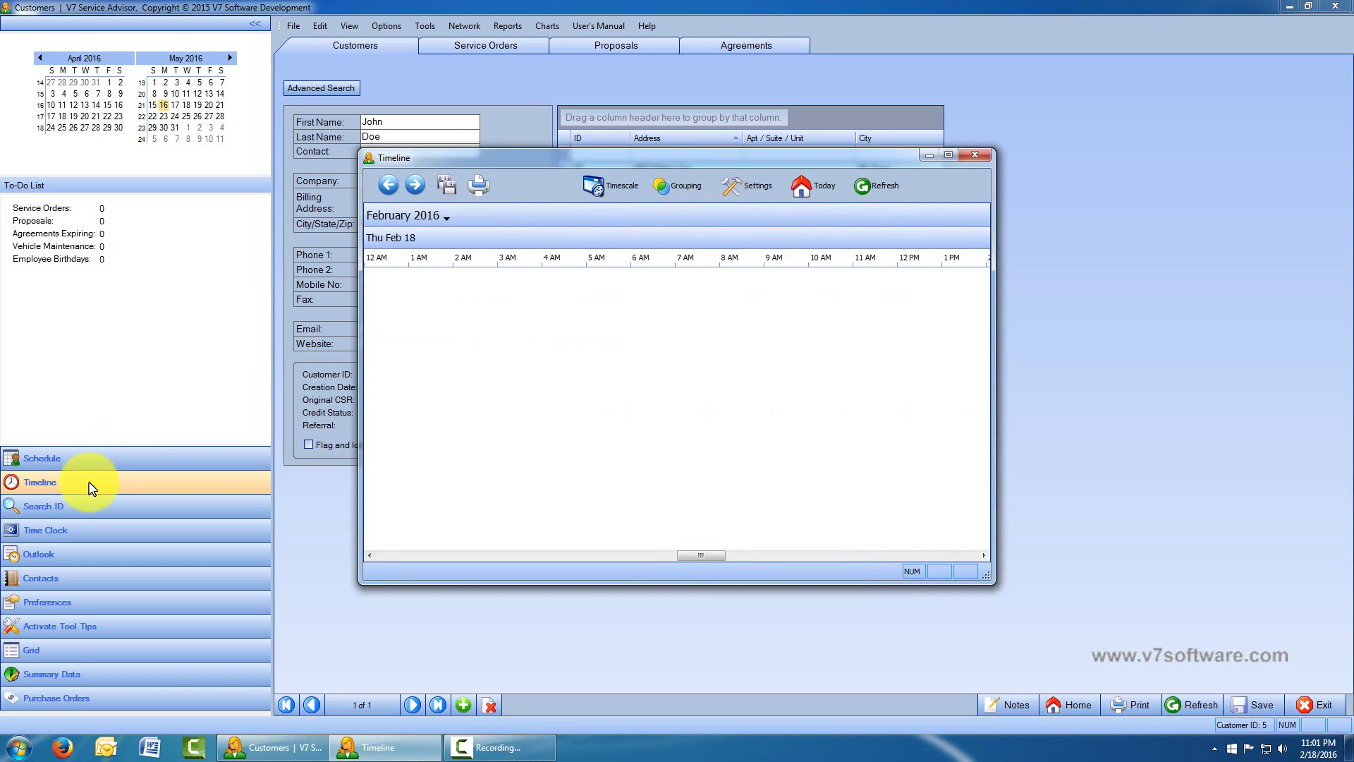
click(975, 155)
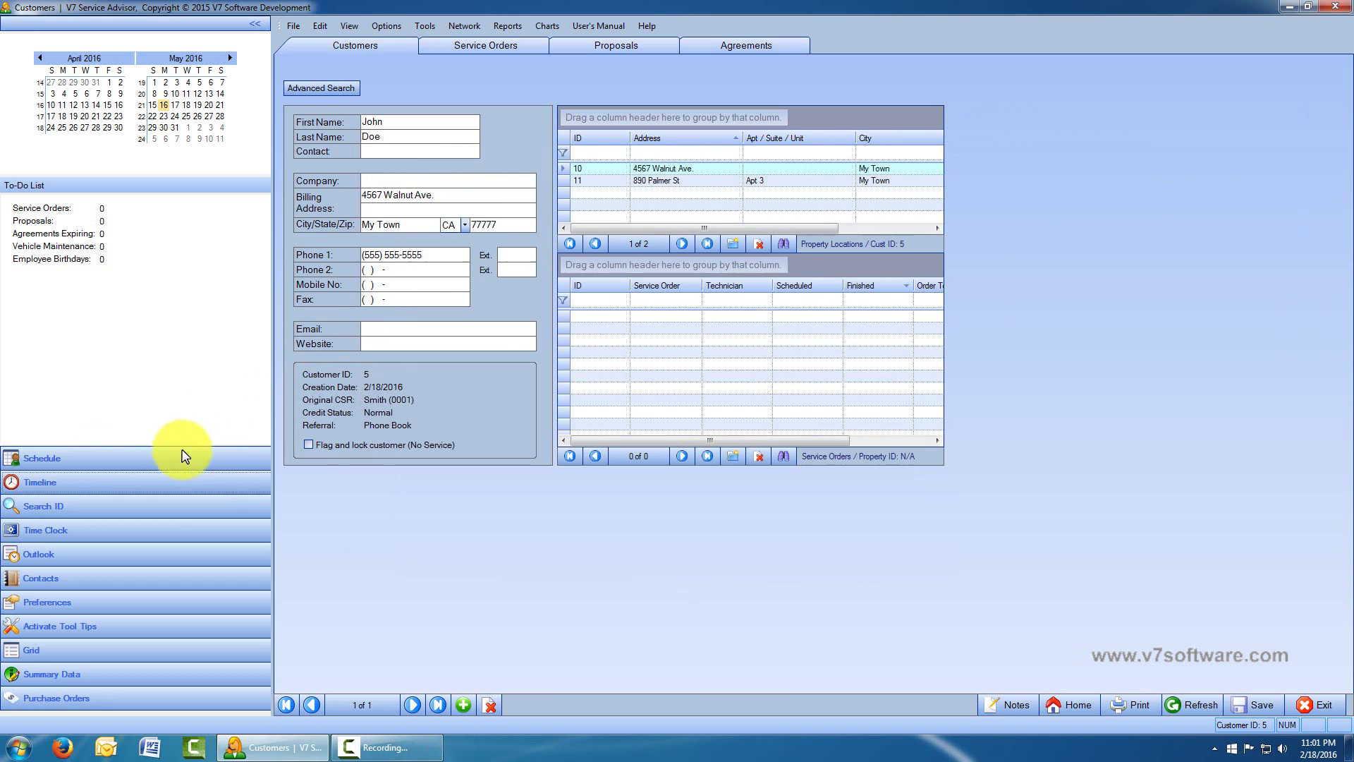
Search for the customer record by its customer ID and decline a further search.
click(176, 514)
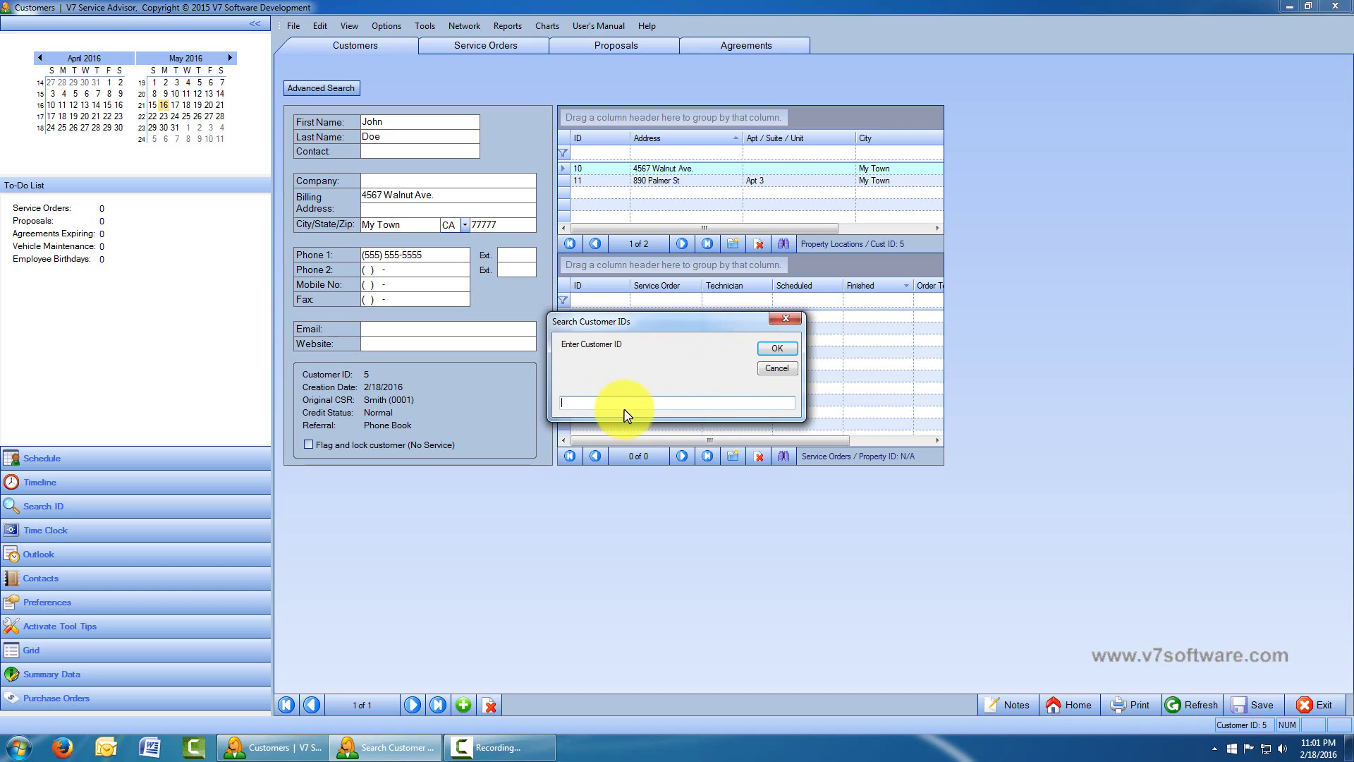
text(5)
click(784, 348)
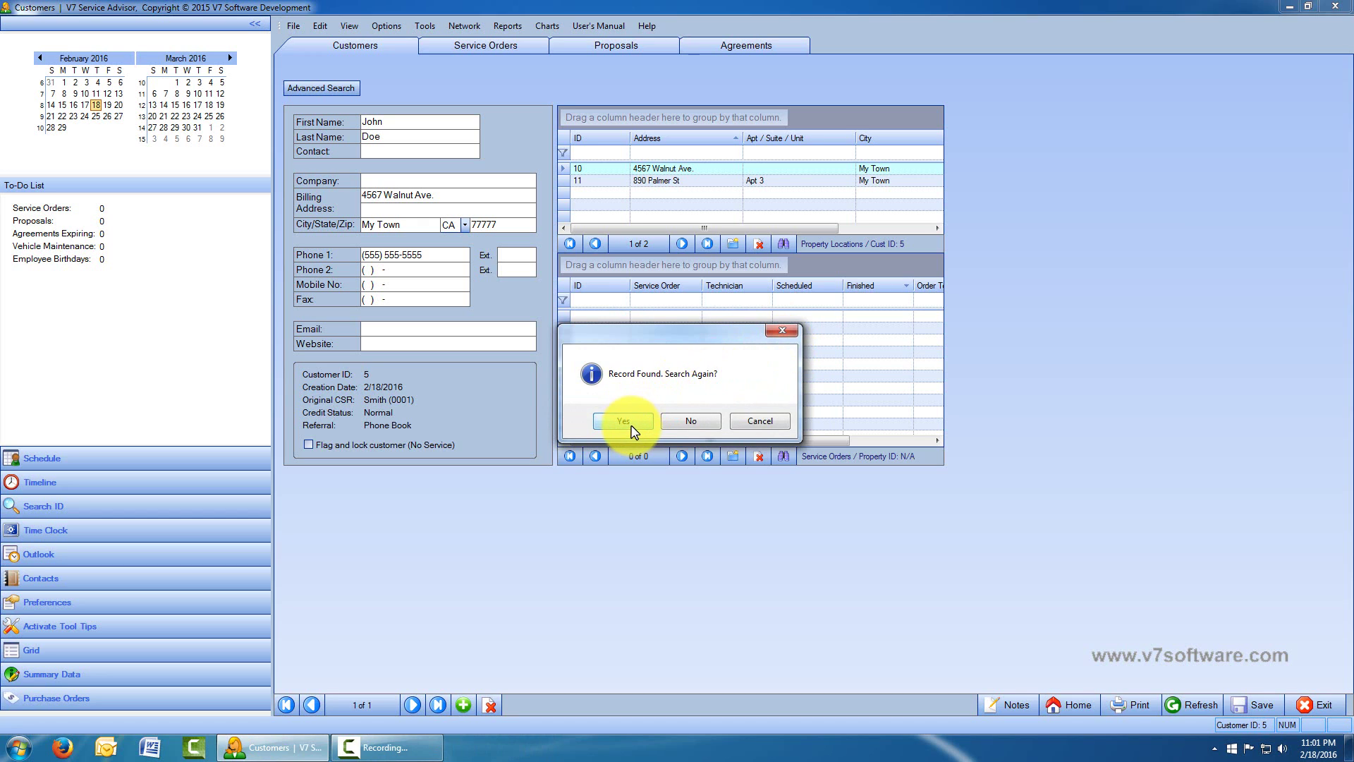
click(694, 422)
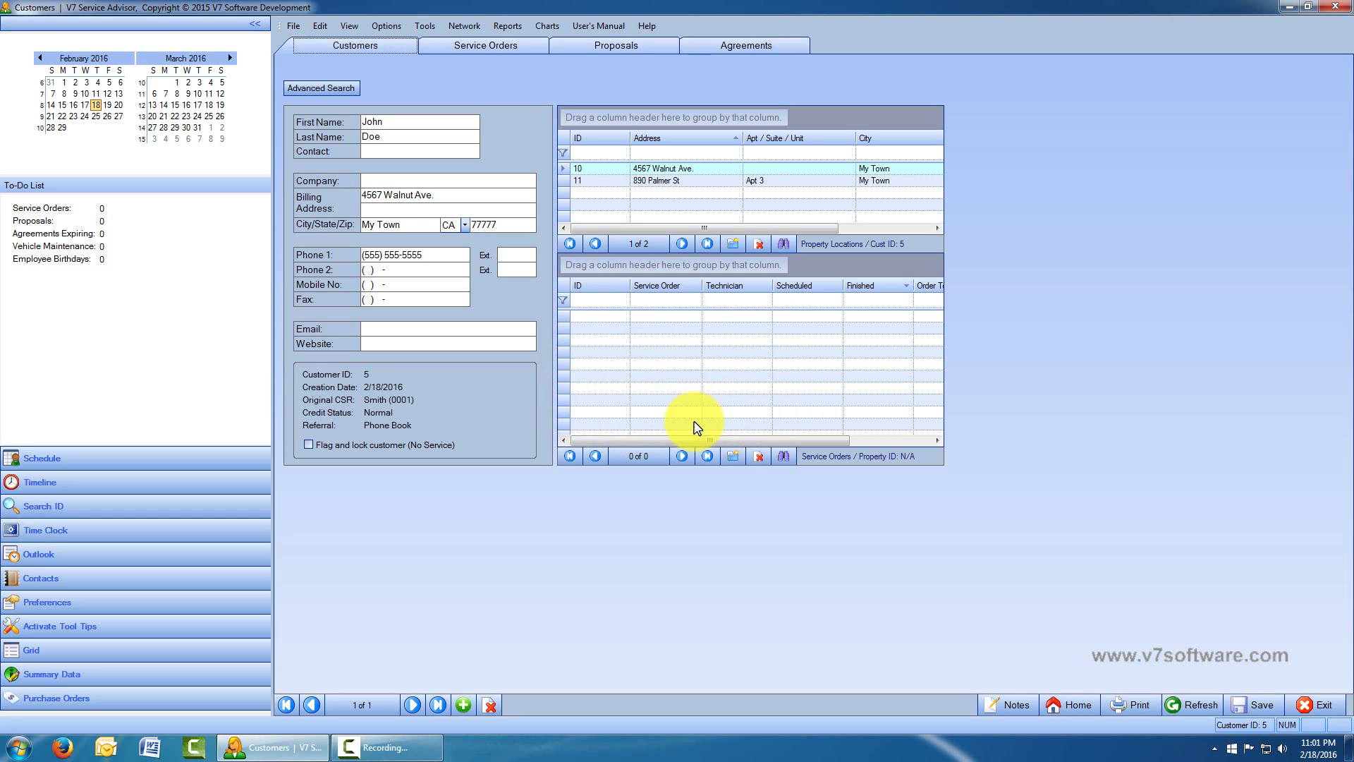
View the employee Time Clock and close it.
click(111, 534)
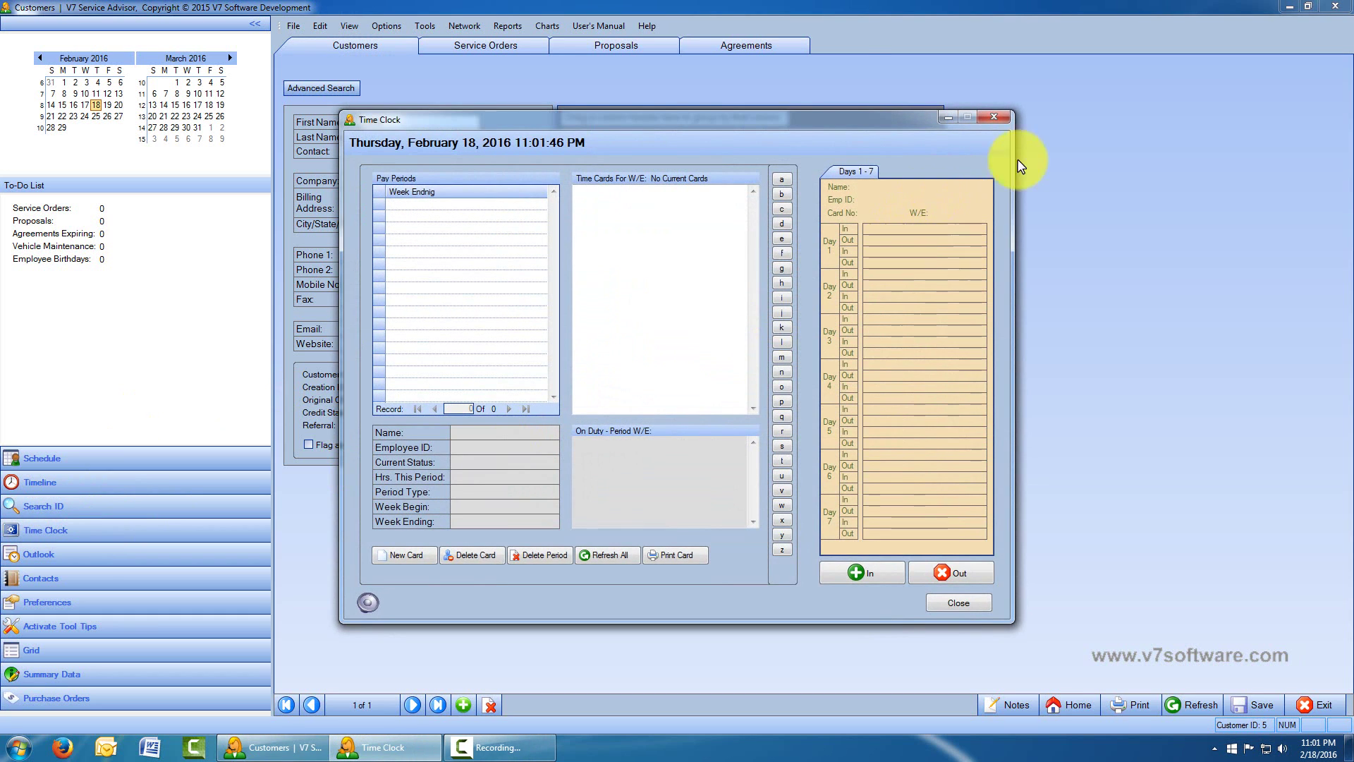
click(994, 116)
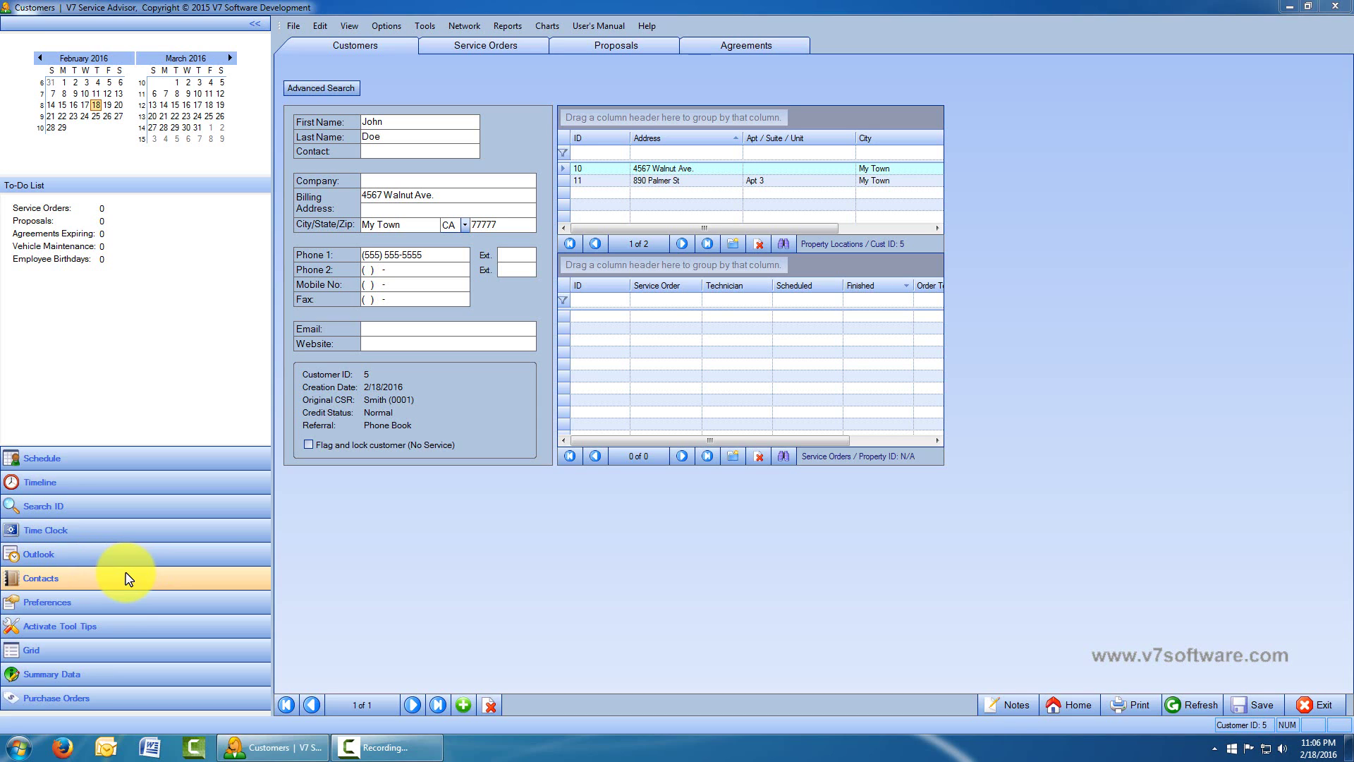
Look through the Schedule, Credit, Color Scheme, Users, Database and Company settings in Company / Preferences, and close them without saving.
click(120, 606)
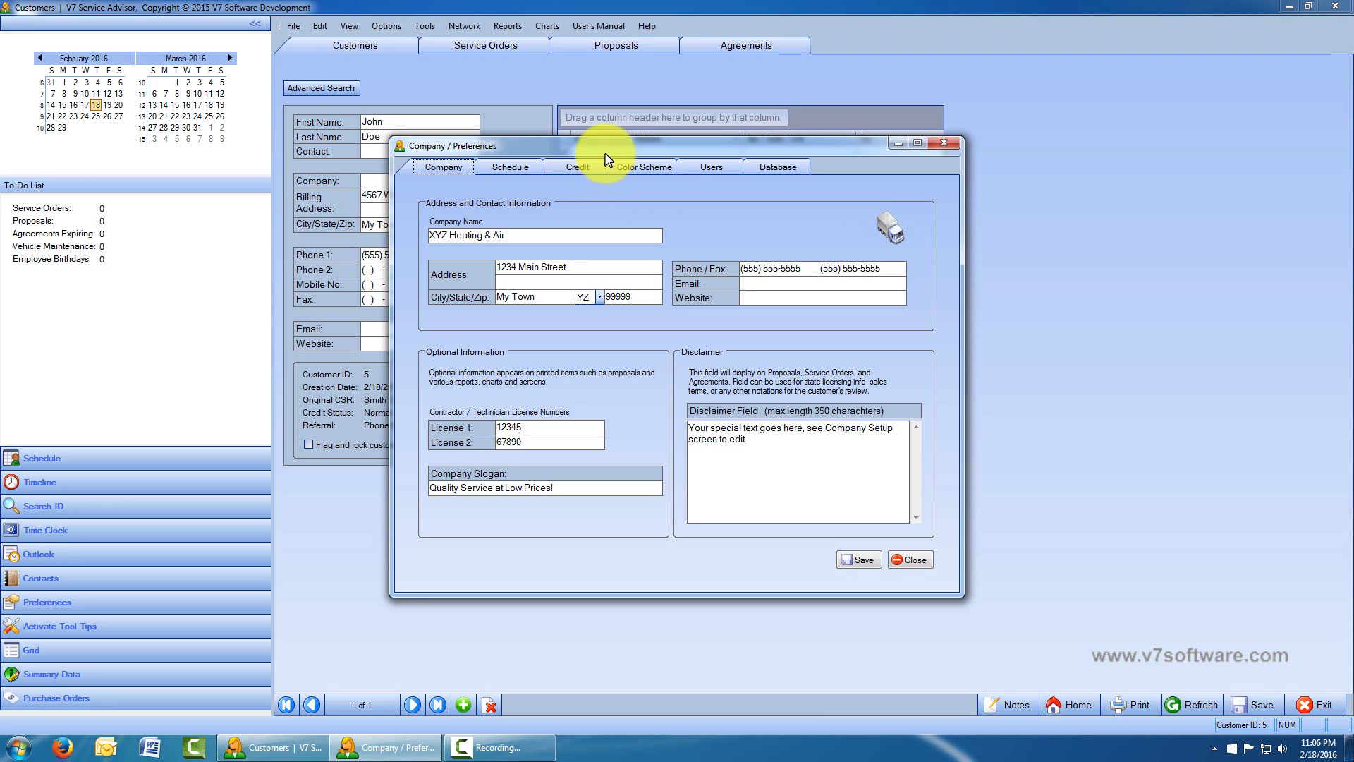
click(493, 172)
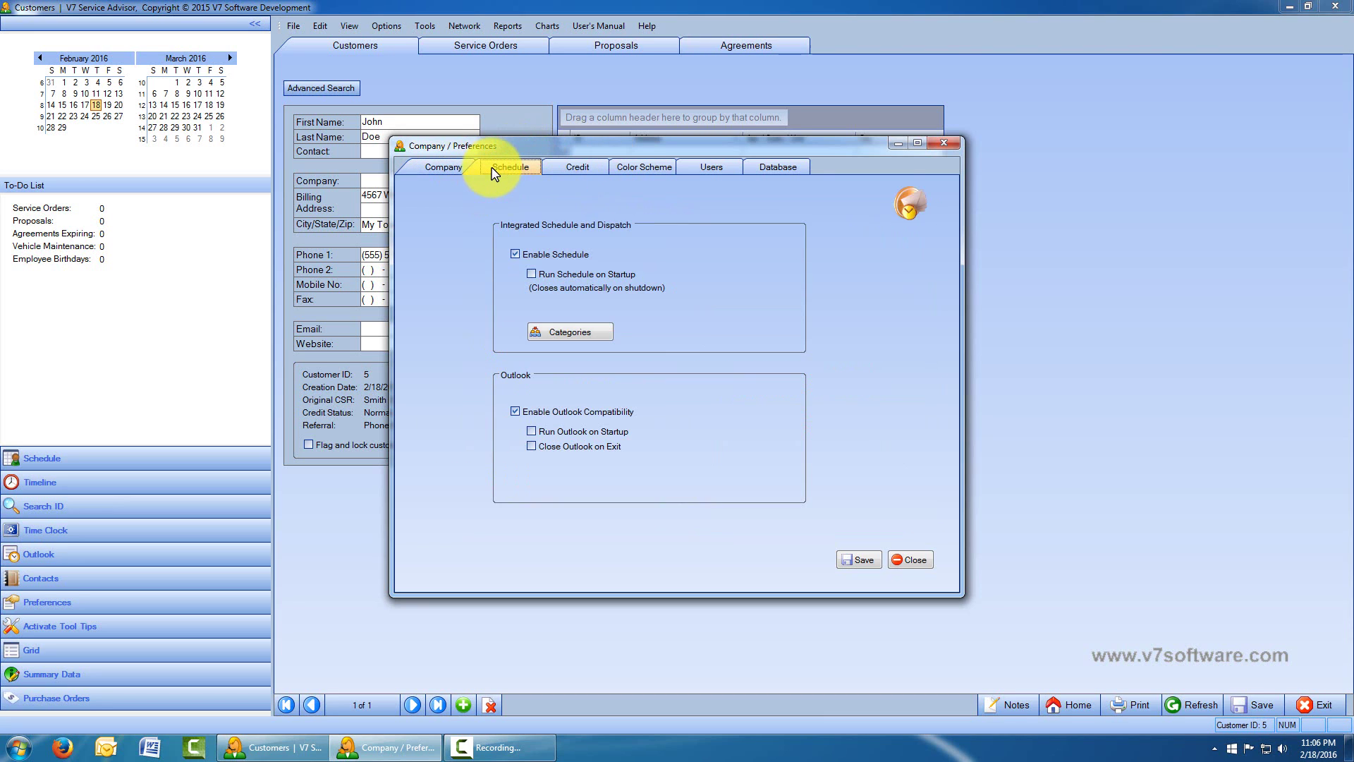
click(589, 171)
click(666, 170)
click(723, 171)
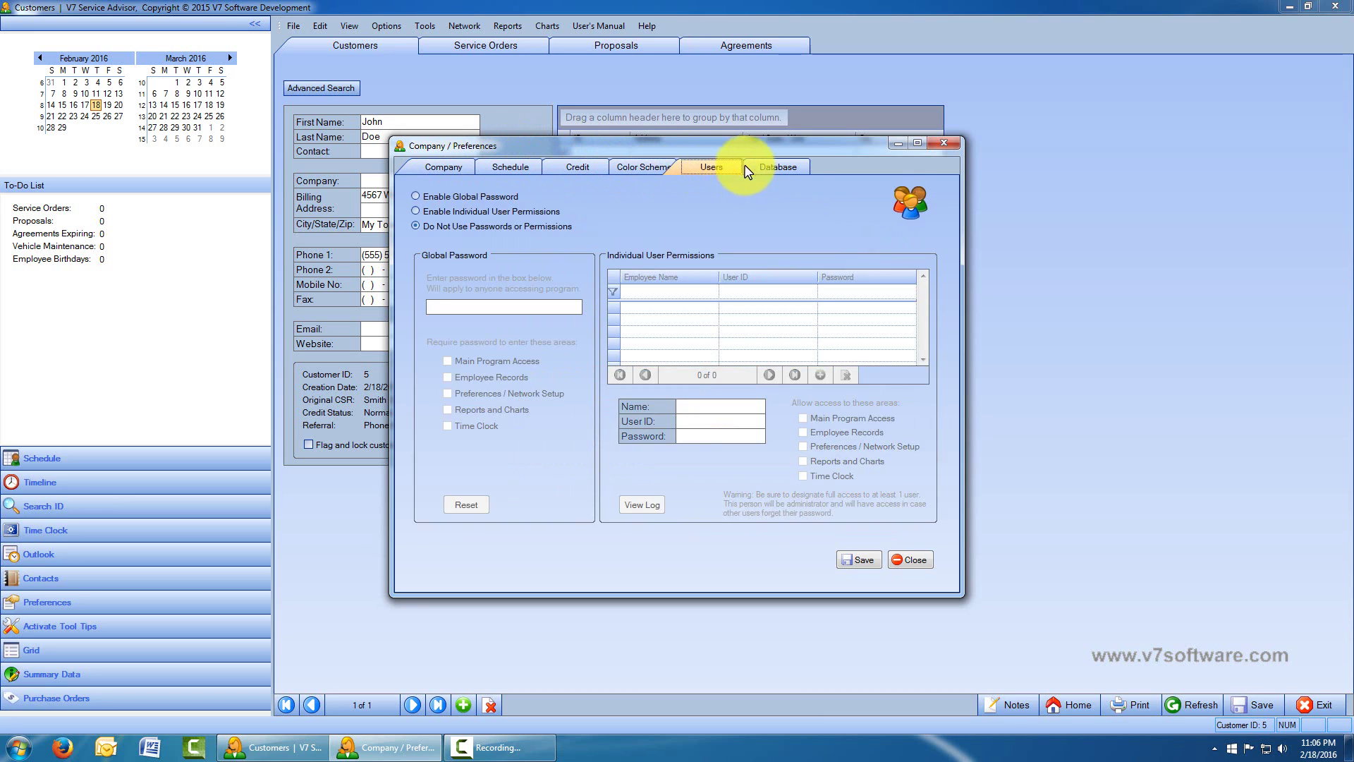
click(769, 169)
click(438, 169)
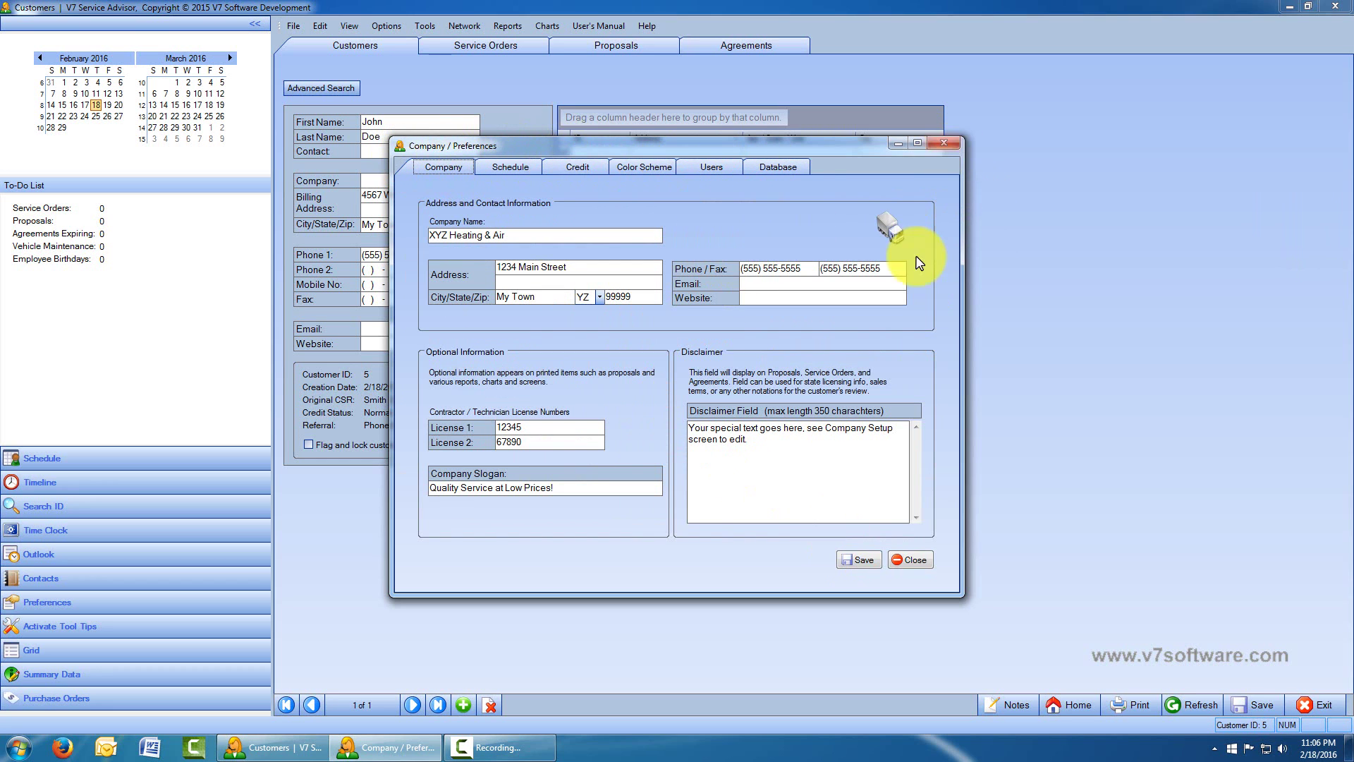
click(943, 143)
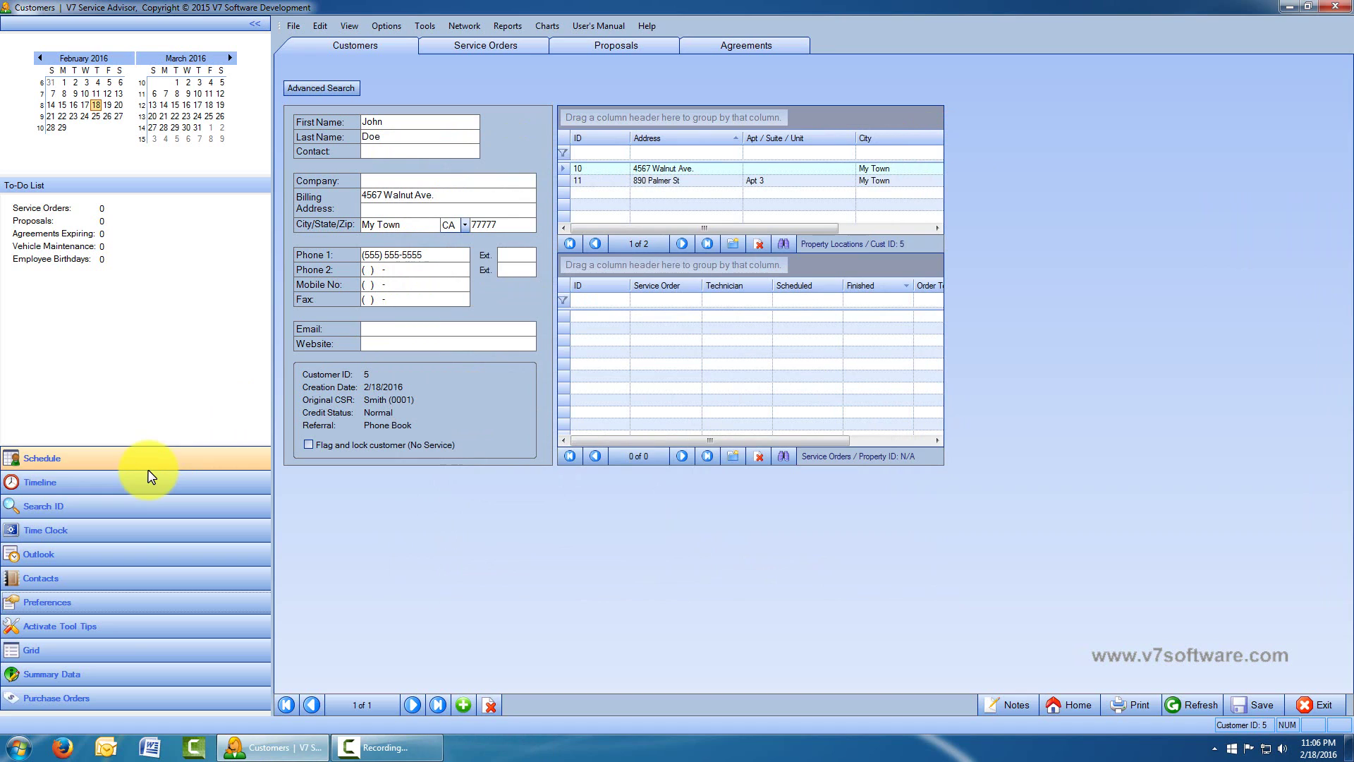
Activate the tool tips and deactivate them again.
click(111, 634)
click(111, 635)
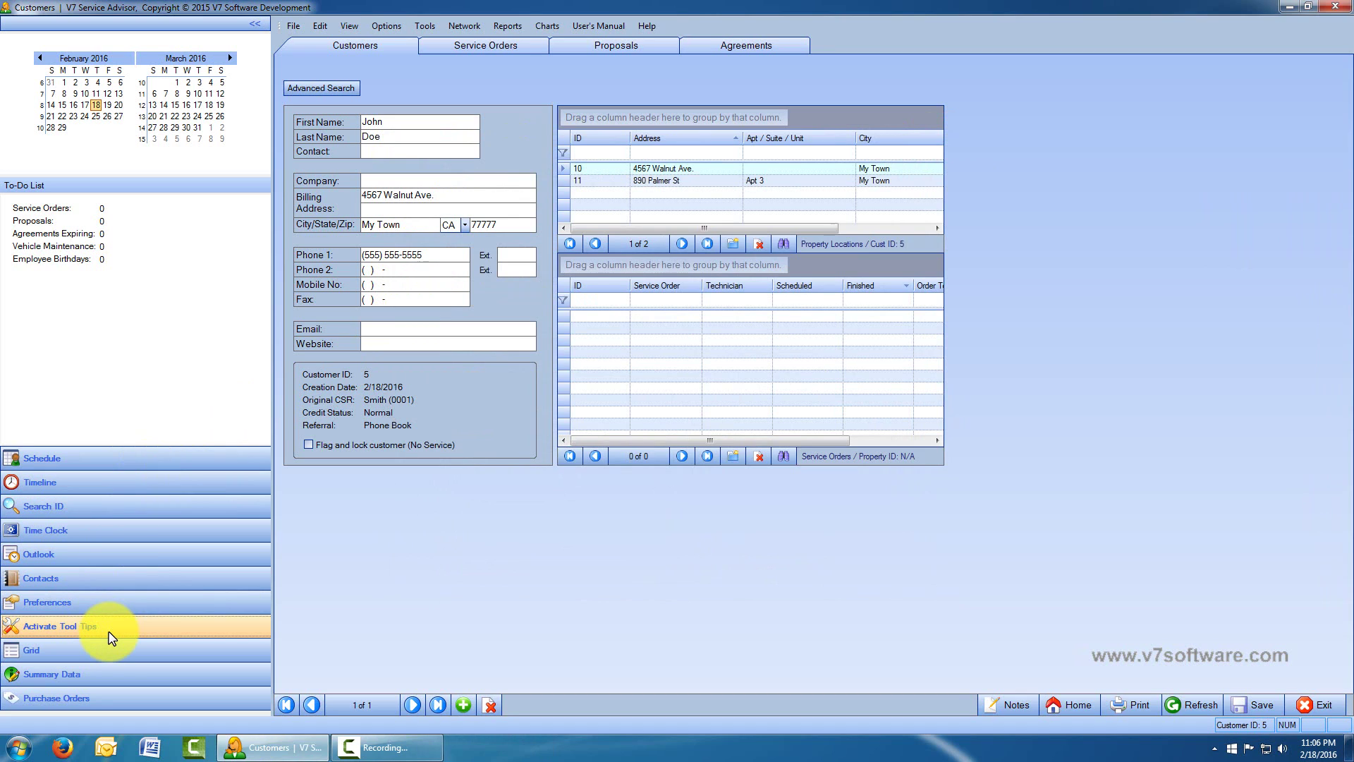
click(110, 634)
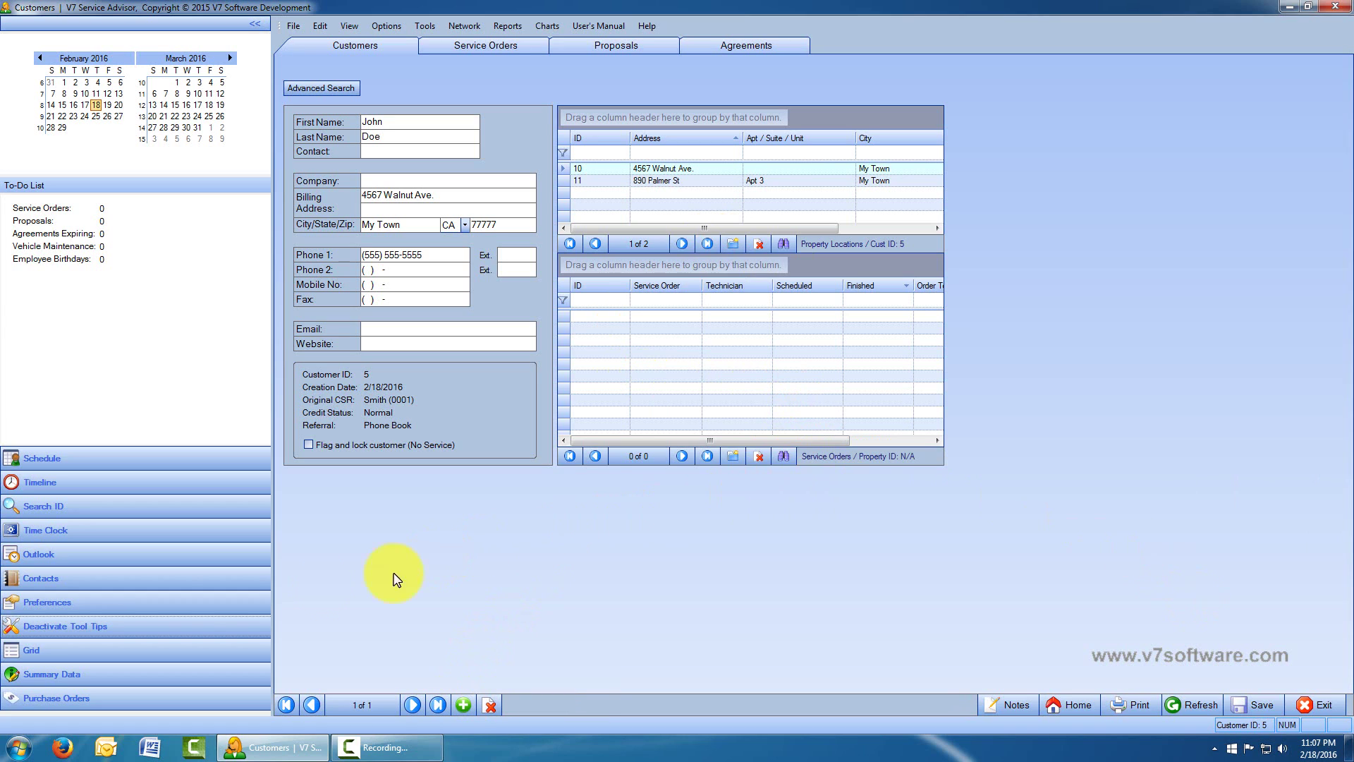
click(82, 628)
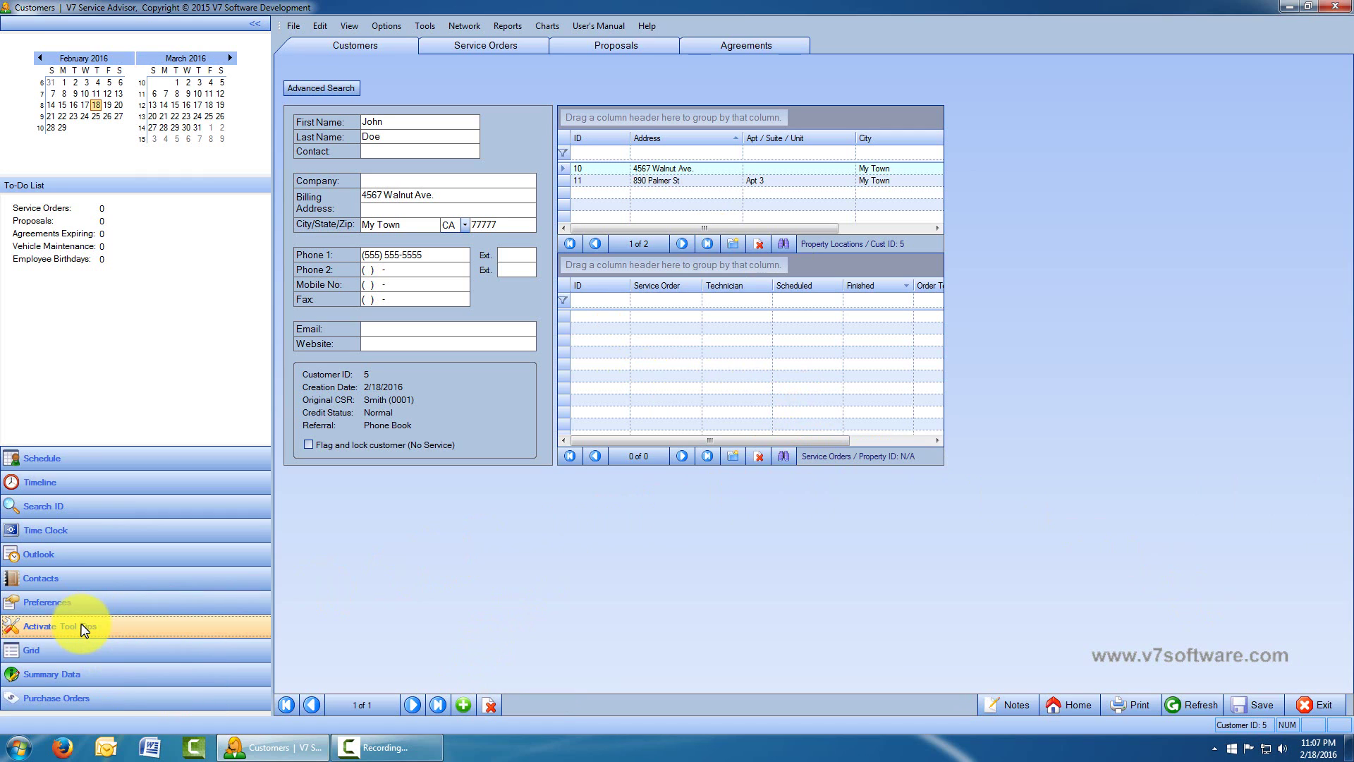
View the customers database as a grid, moving, maximizing, restoring and enlarging its window before closing it.
click(117, 661)
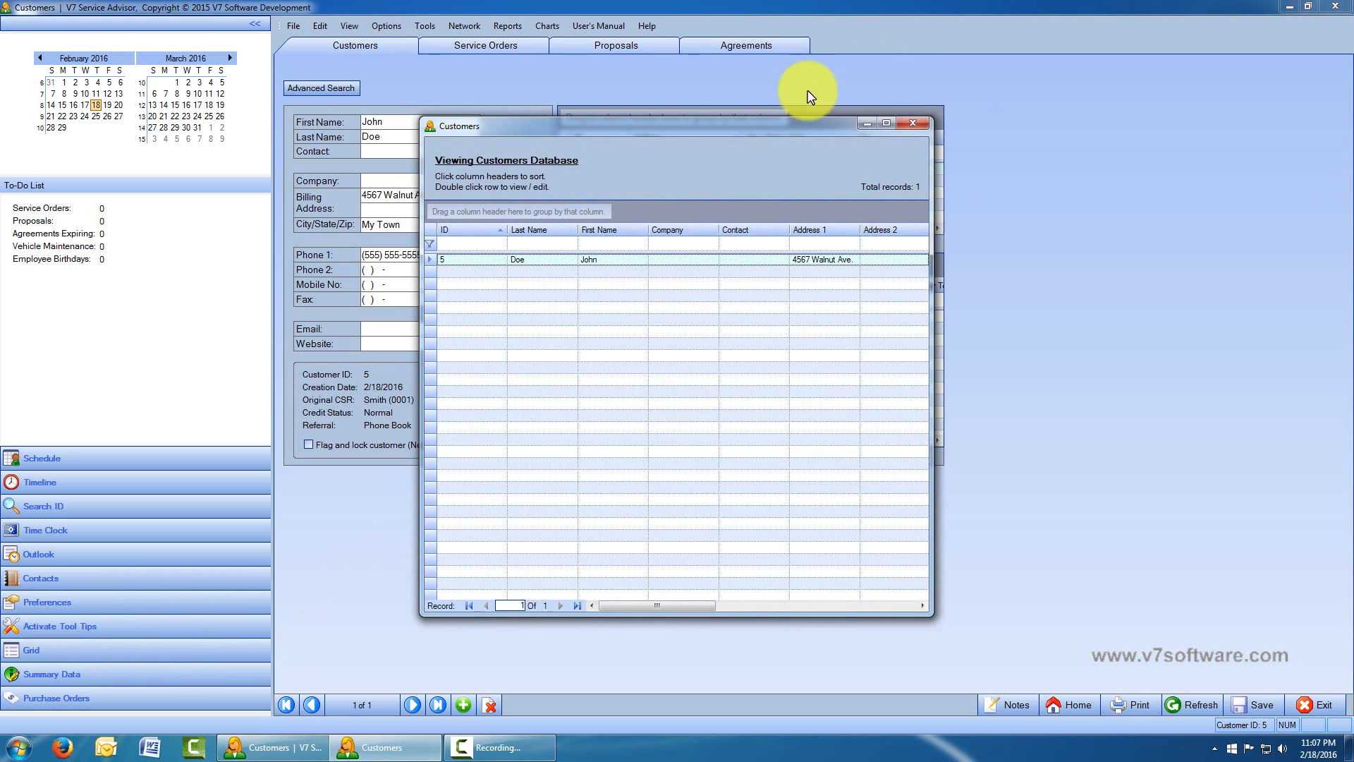
drag(693, 131, 656, 100)
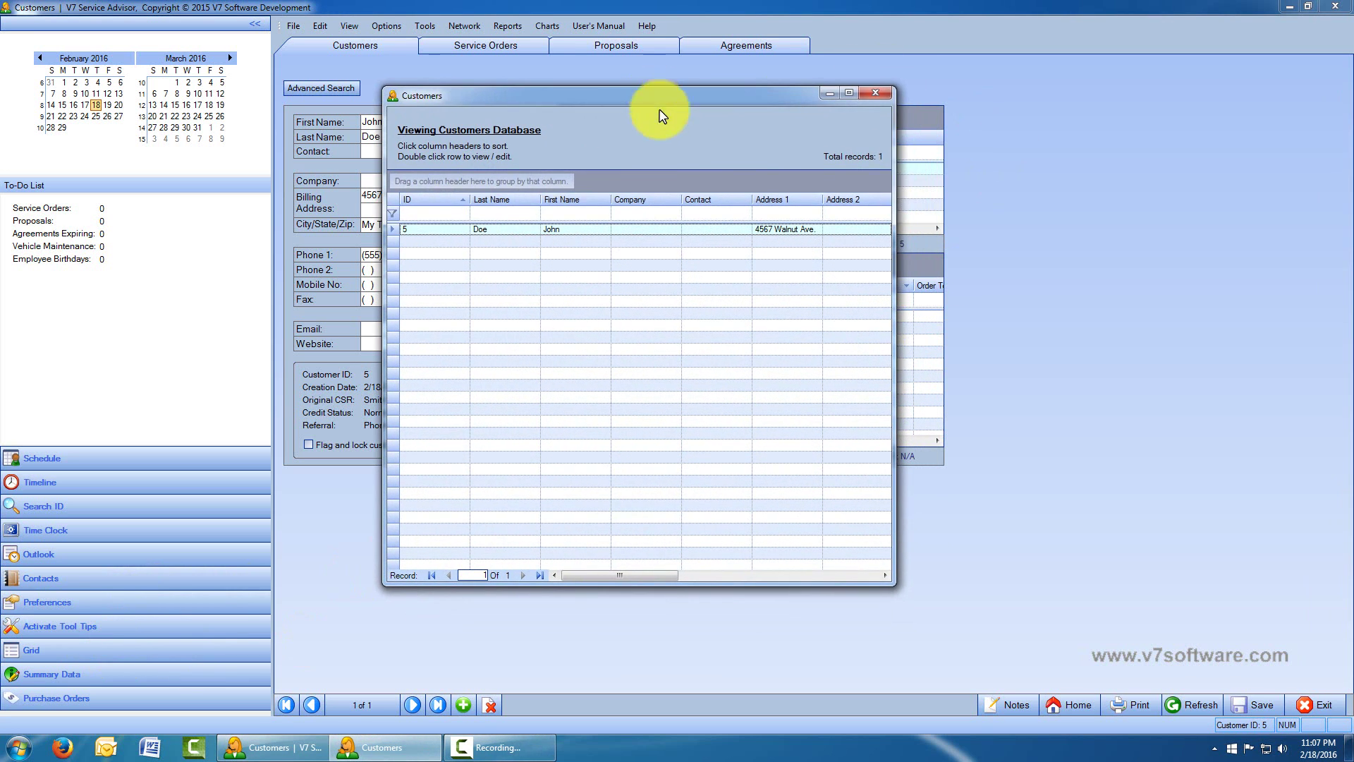
click(851, 94)
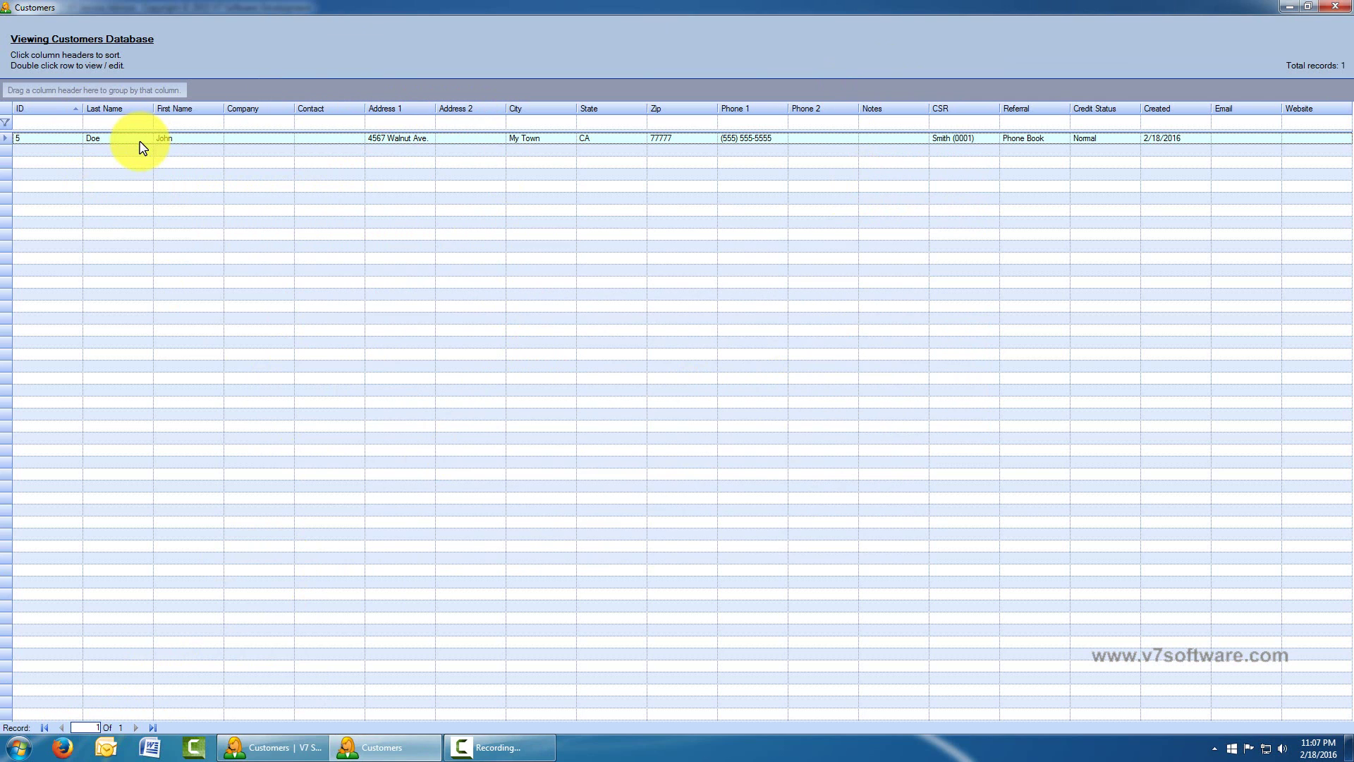
click(1309, 7)
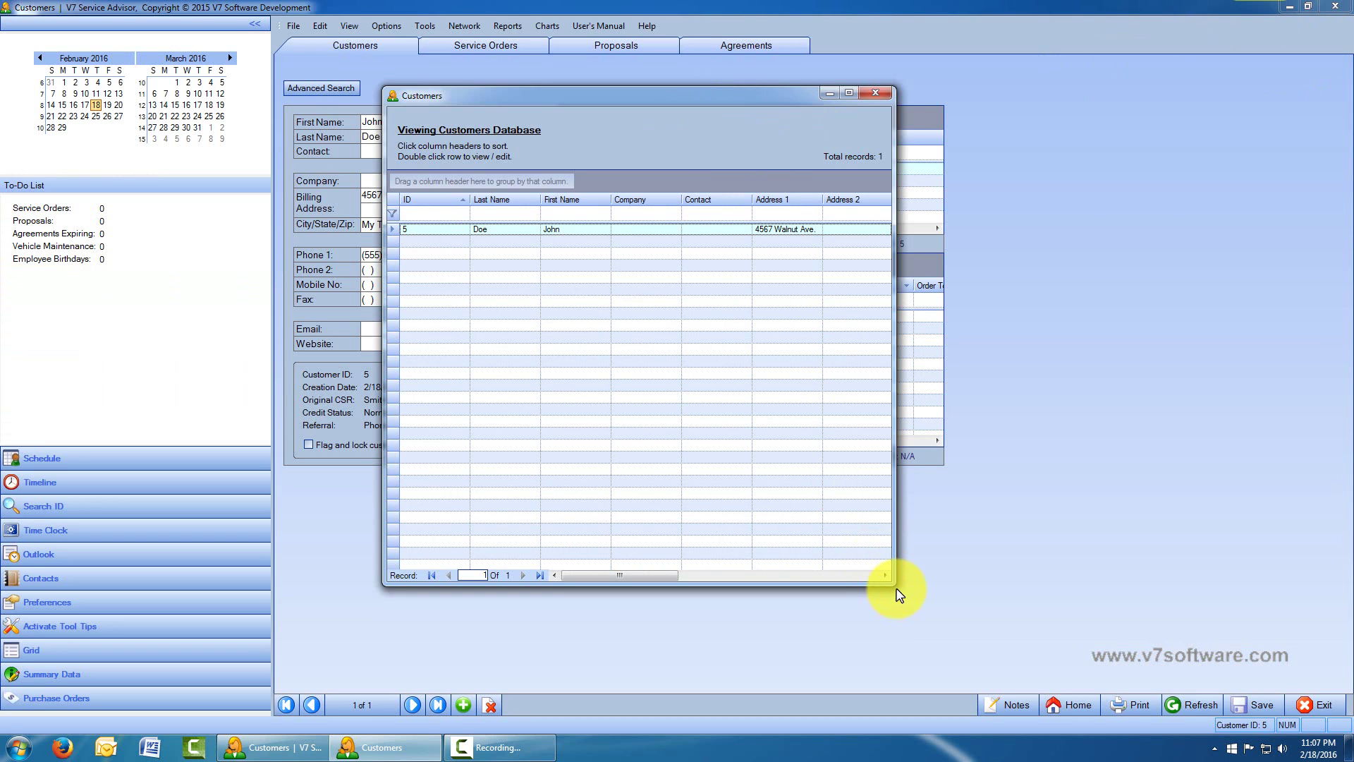
drag(891, 583, 1260, 704)
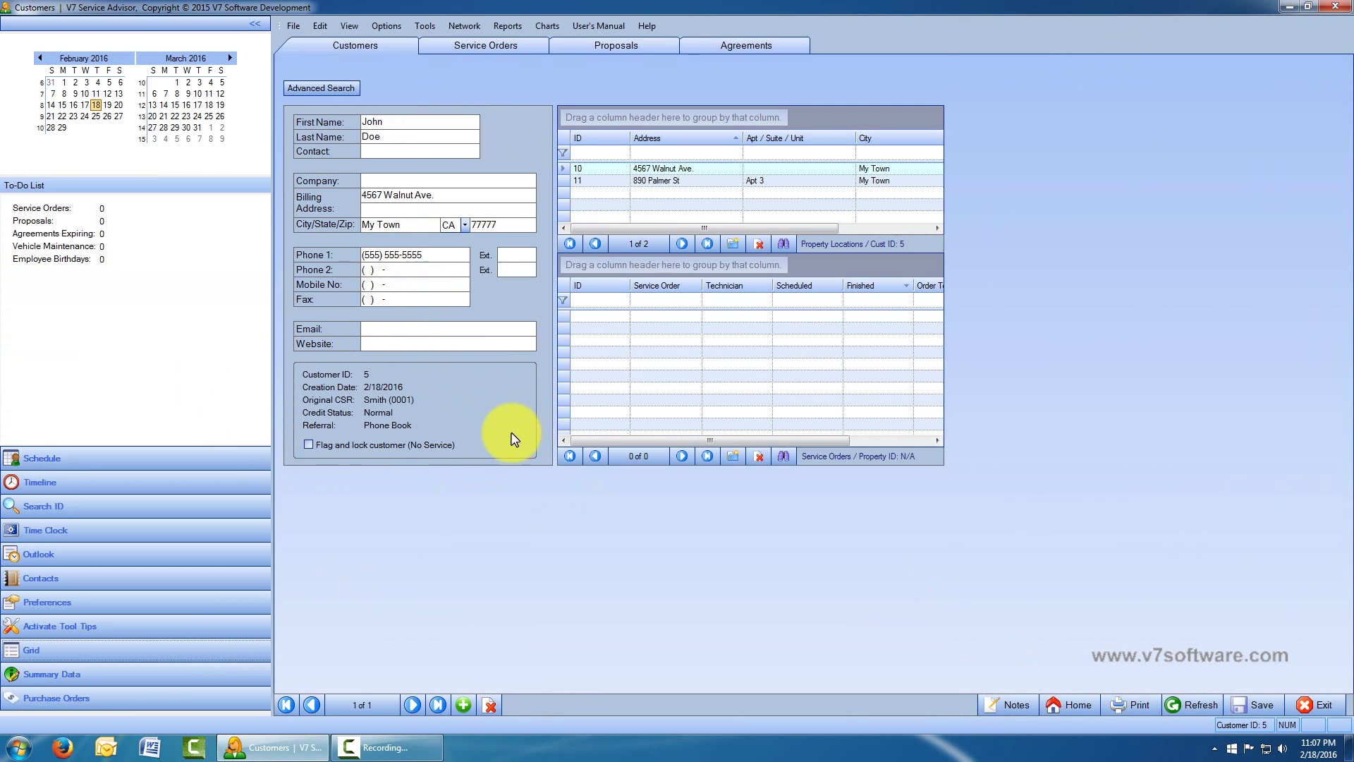
View the customer's summary data in Edit CSR and Miscellaneous, check the referral choices, and save and close it.
click(97, 675)
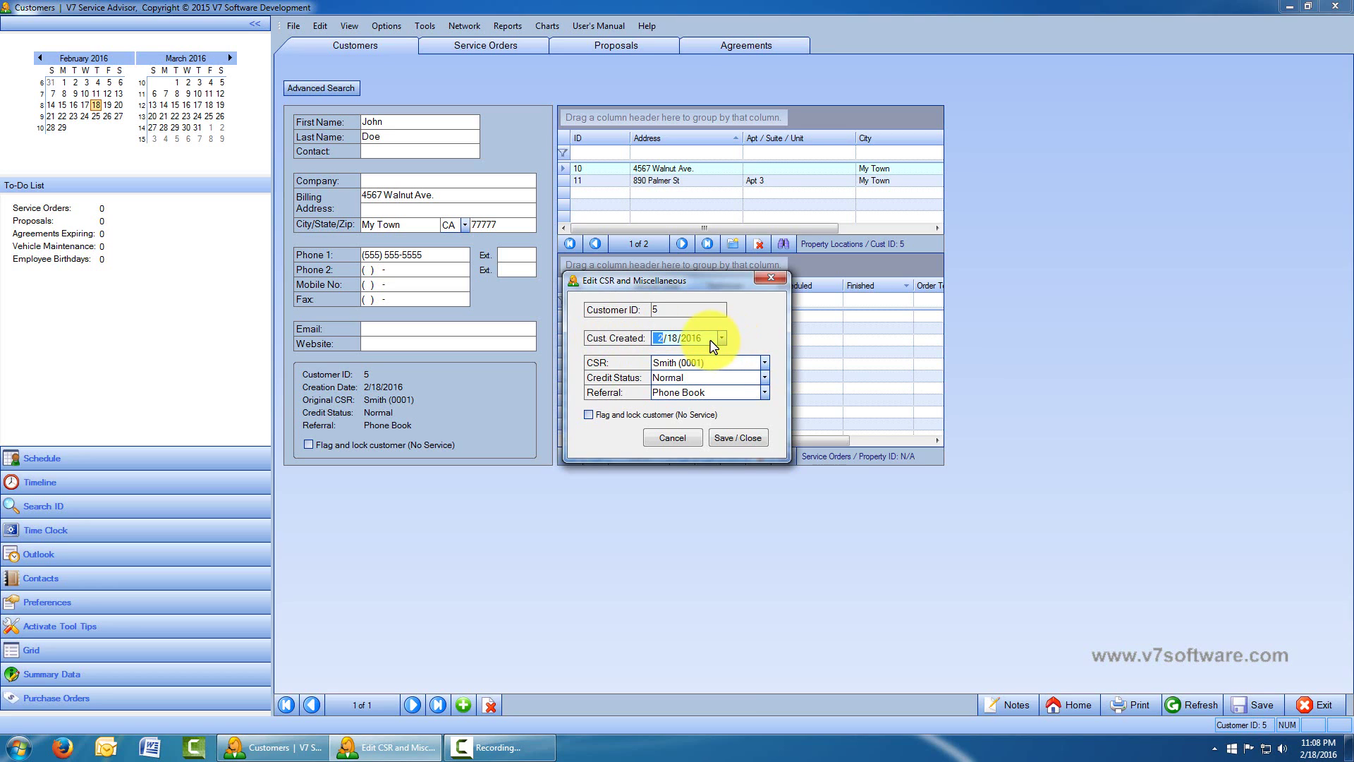
click(765, 392)
click(765, 396)
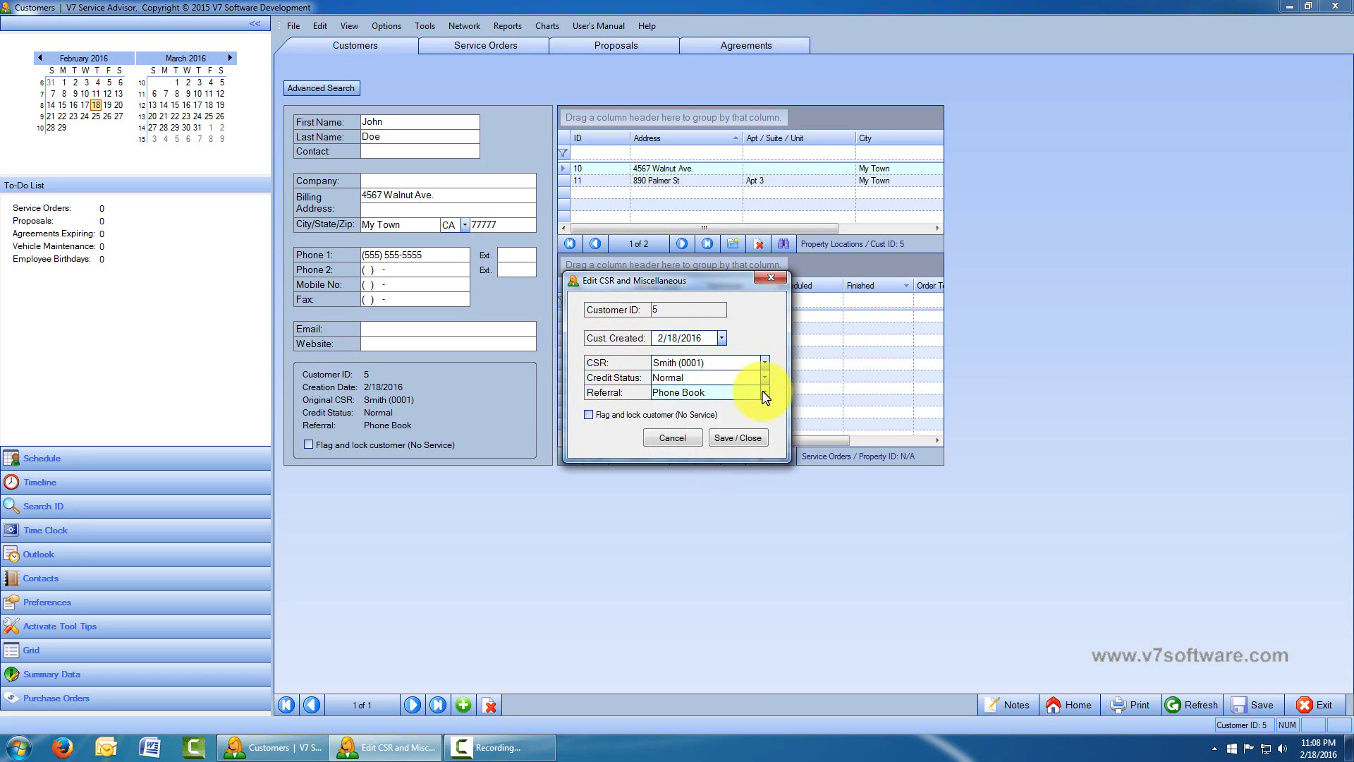
click(739, 442)
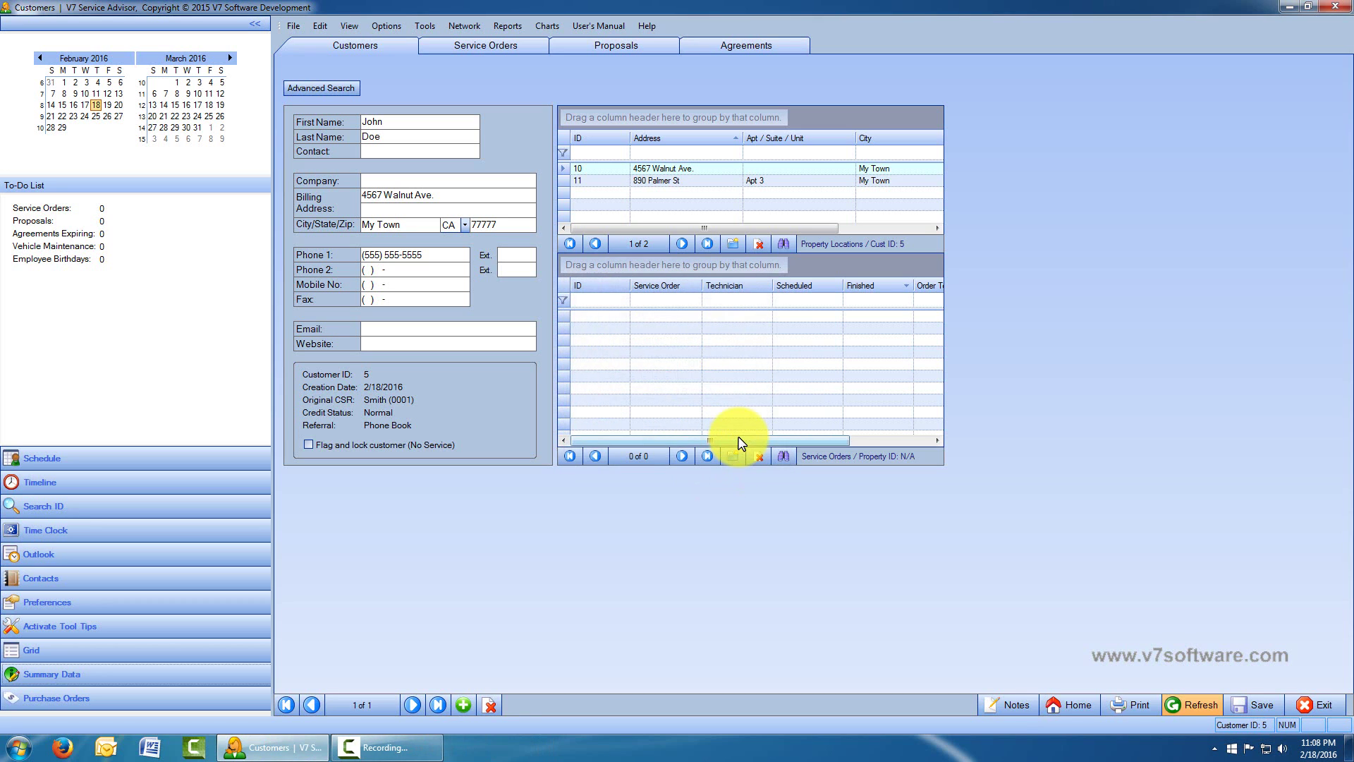
View the Purchase Orders window, move it slightly higher, and close it.
click(132, 705)
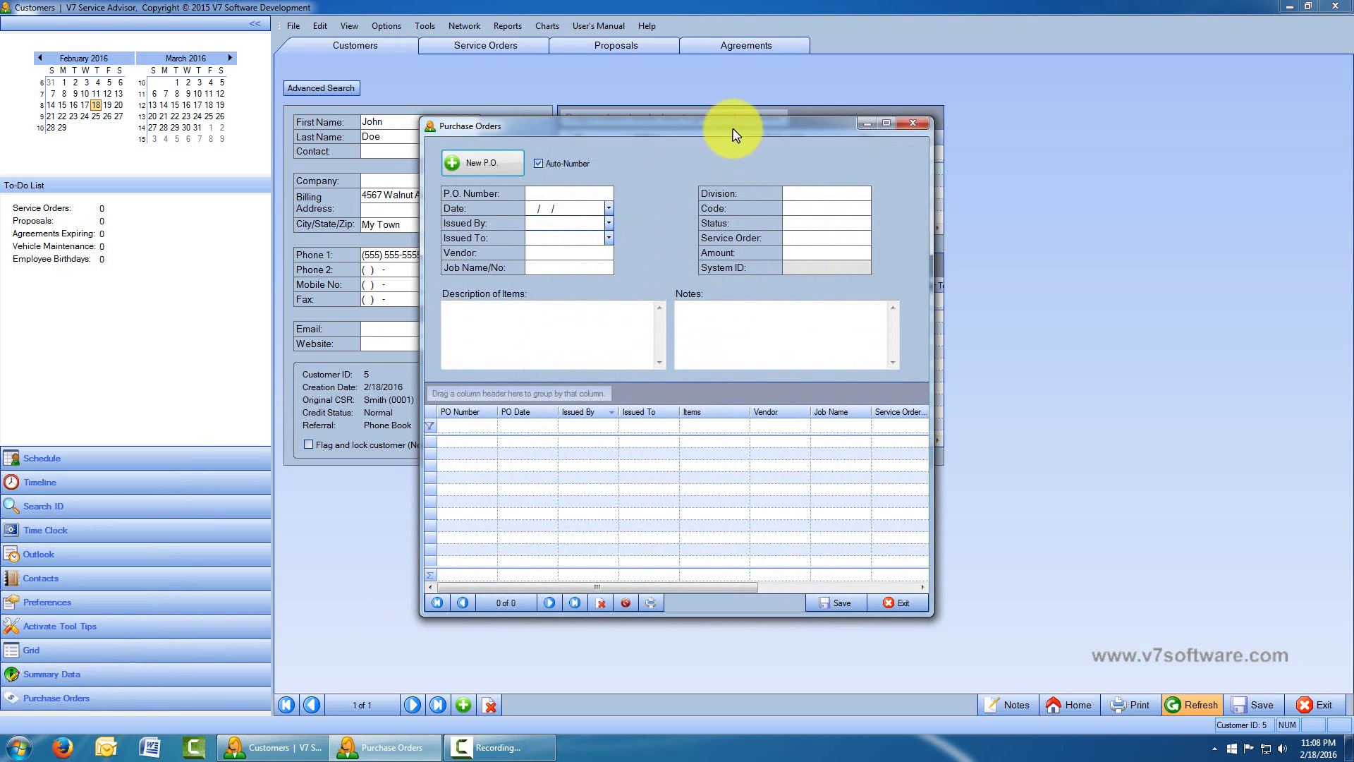
drag(733, 129, 758, 97)
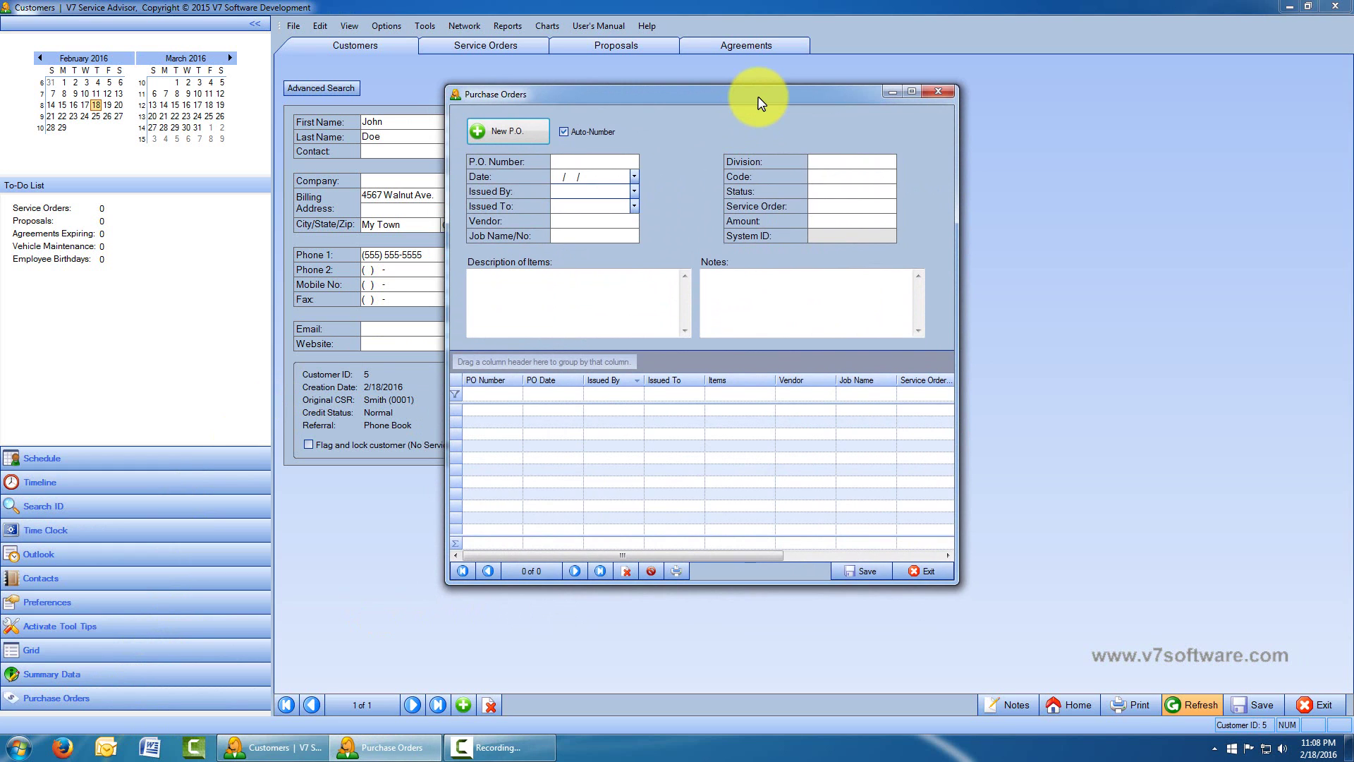
click(938, 91)
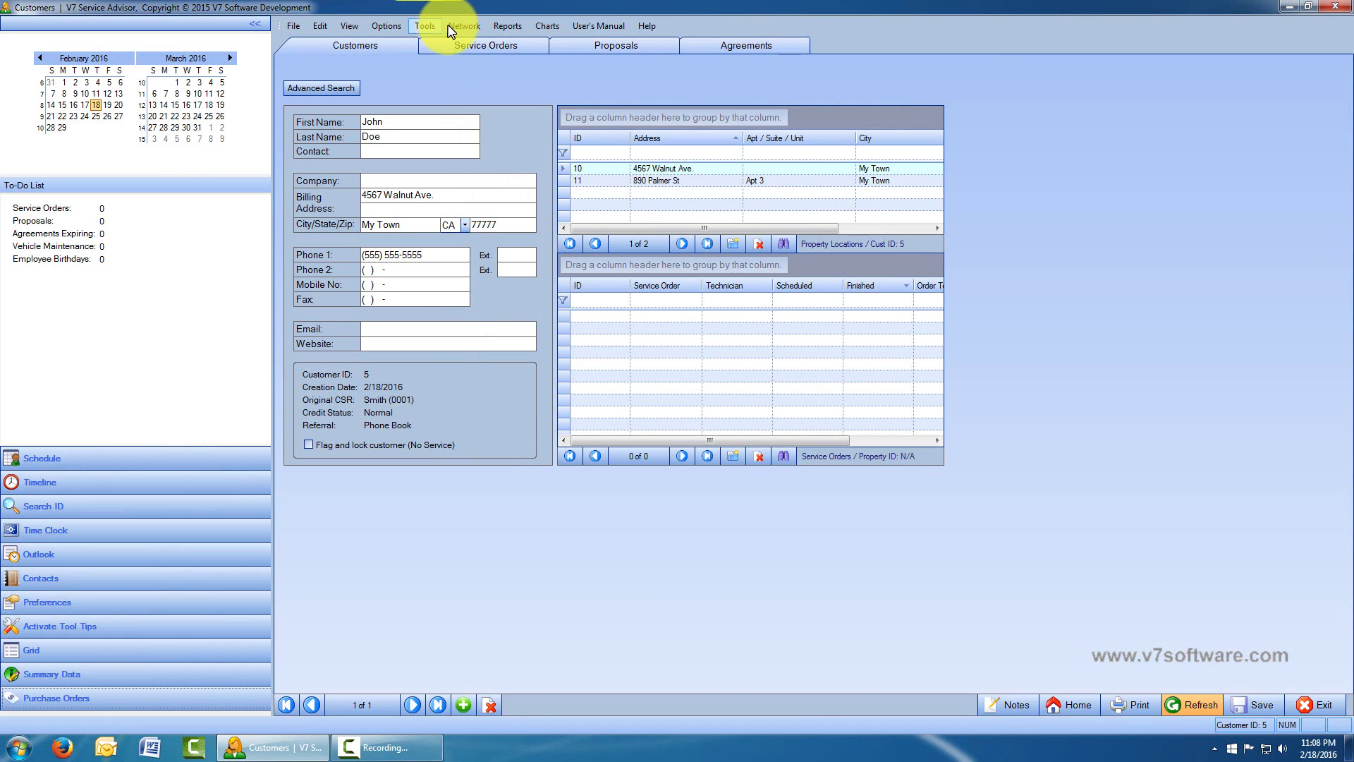
Look over the lists of available reports and charts.
click(508, 28)
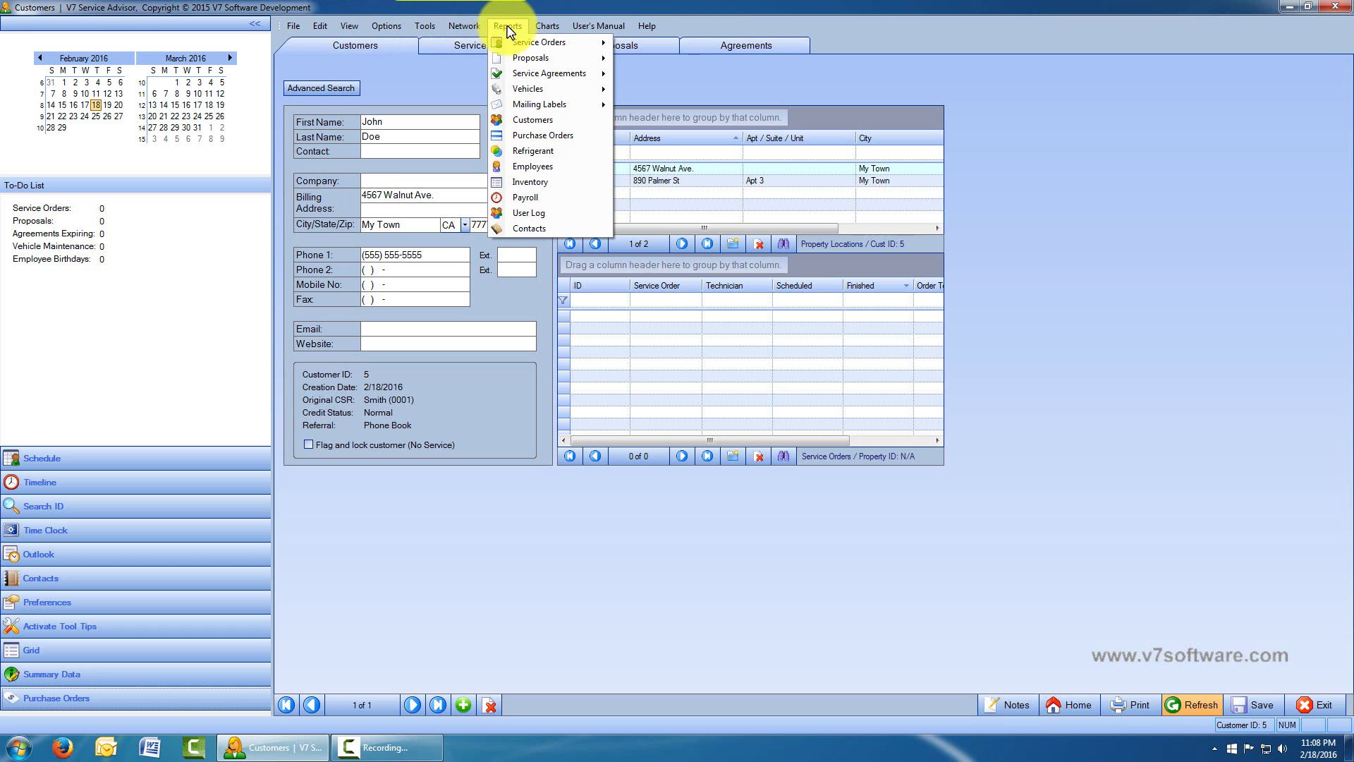
click(508, 30)
click(543, 30)
click(544, 30)
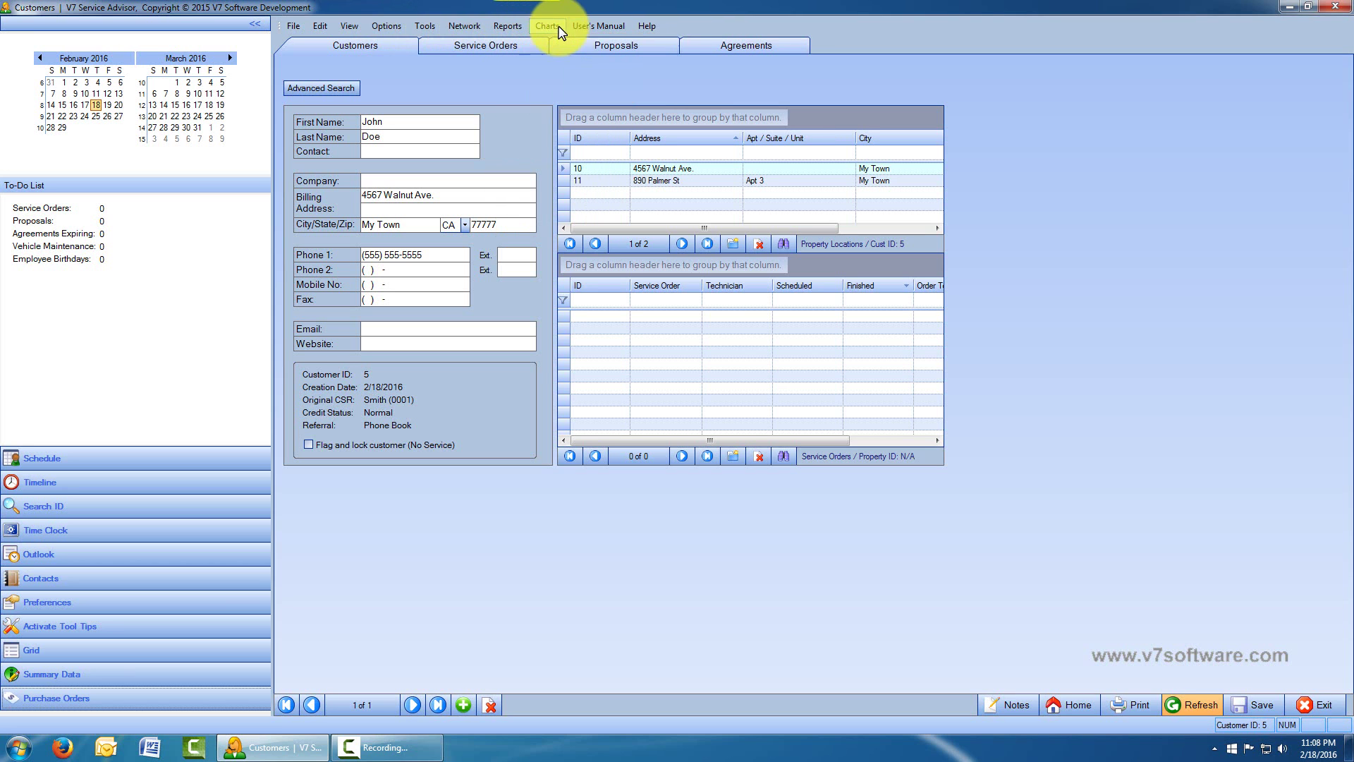
Look through the user's manual contents and its Introduction page, and close the manual.
click(581, 28)
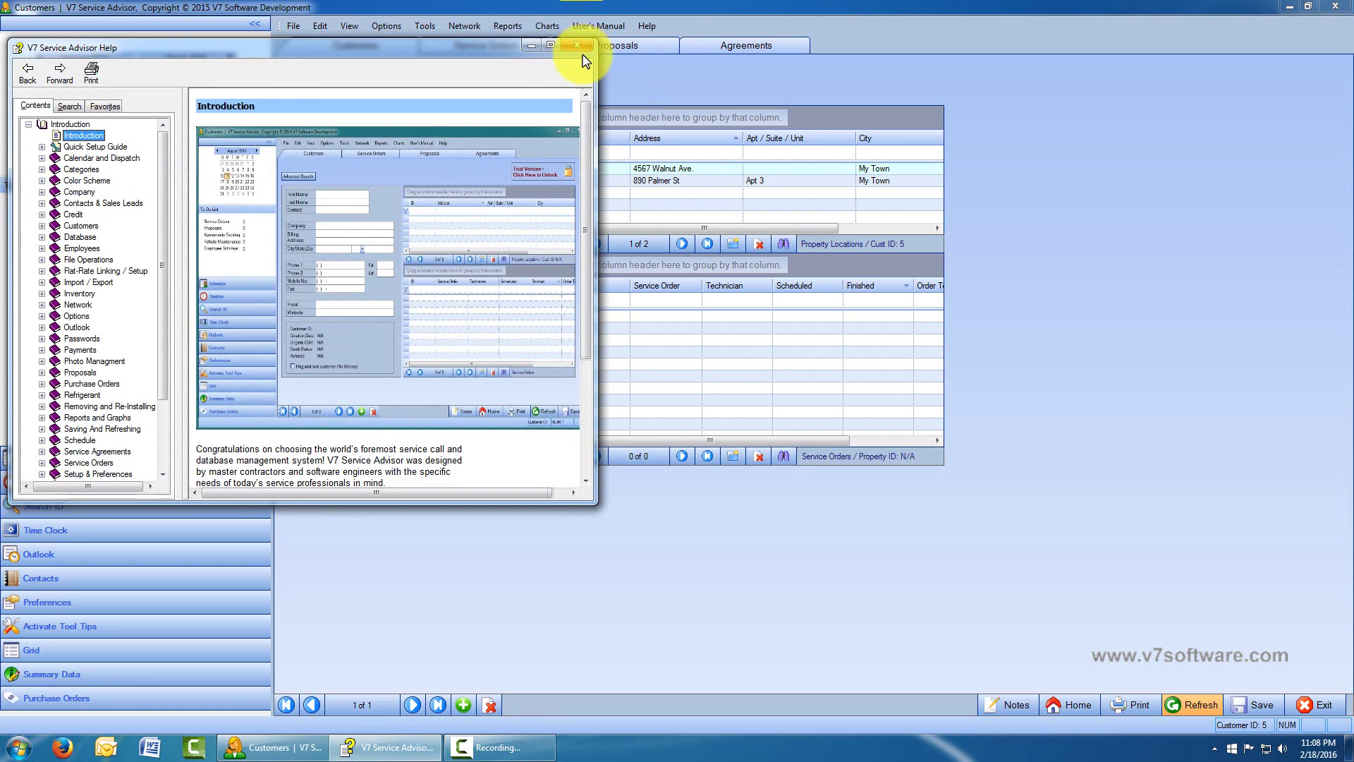
scroll(166, 332, down, 3)
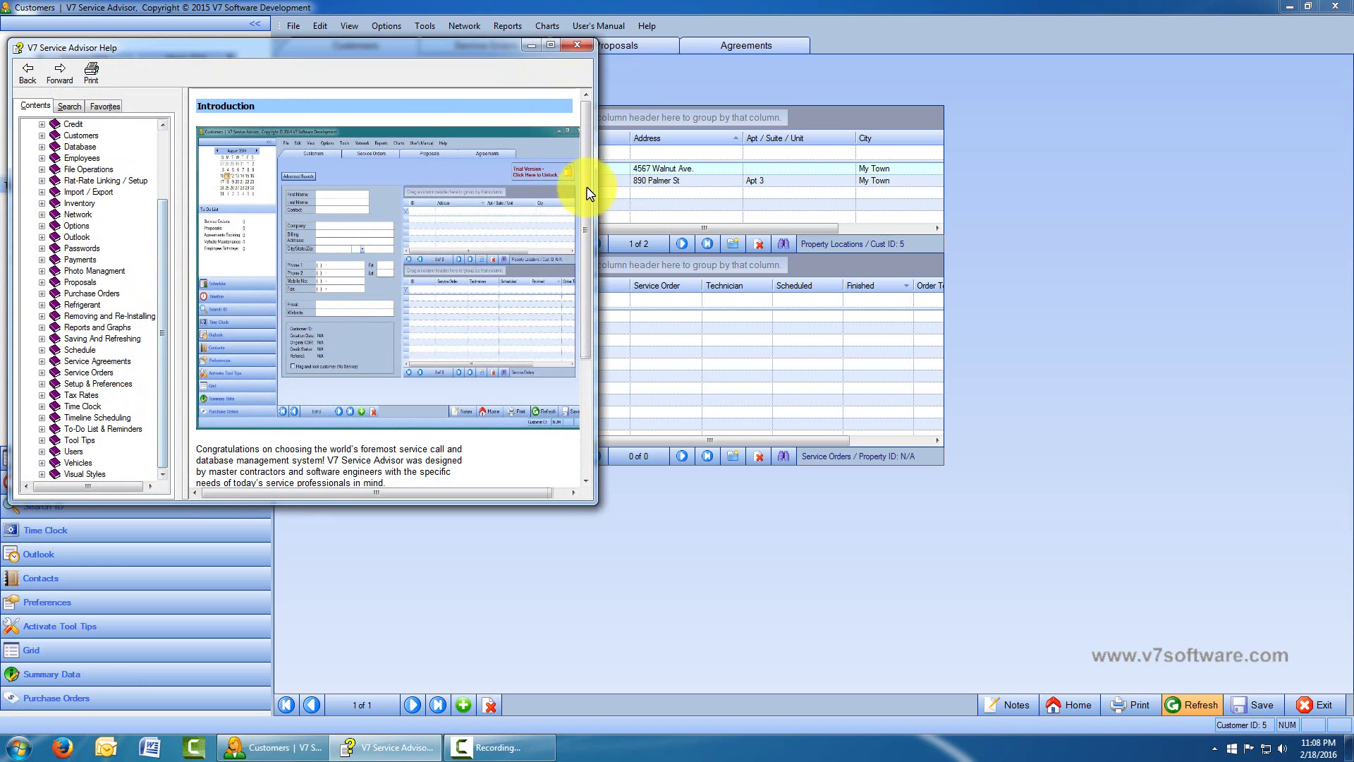
scroll(582, 282, down, 1)
scroll(583, 282, down, 3)
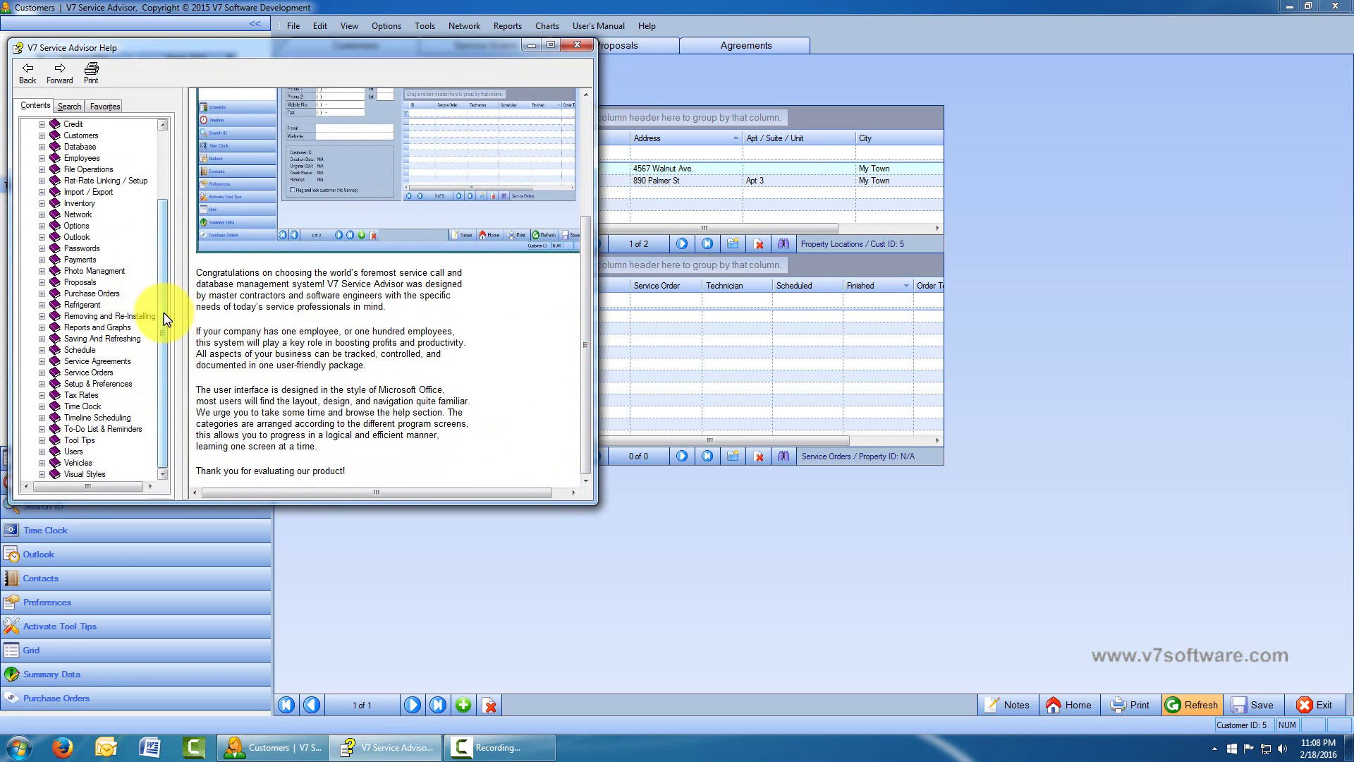
scroll(176, 192, up, 3)
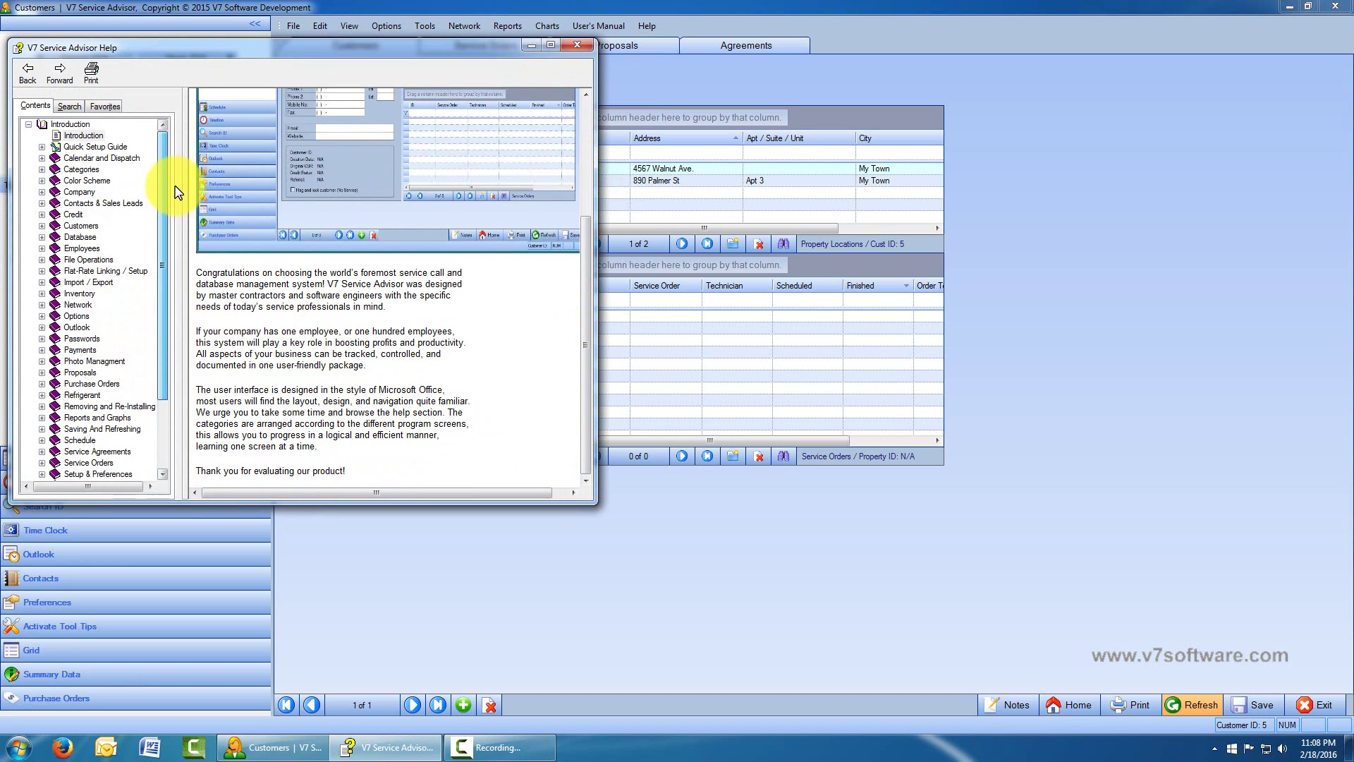
click(575, 45)
Turn on the automatic check for updates.
click(646, 26)
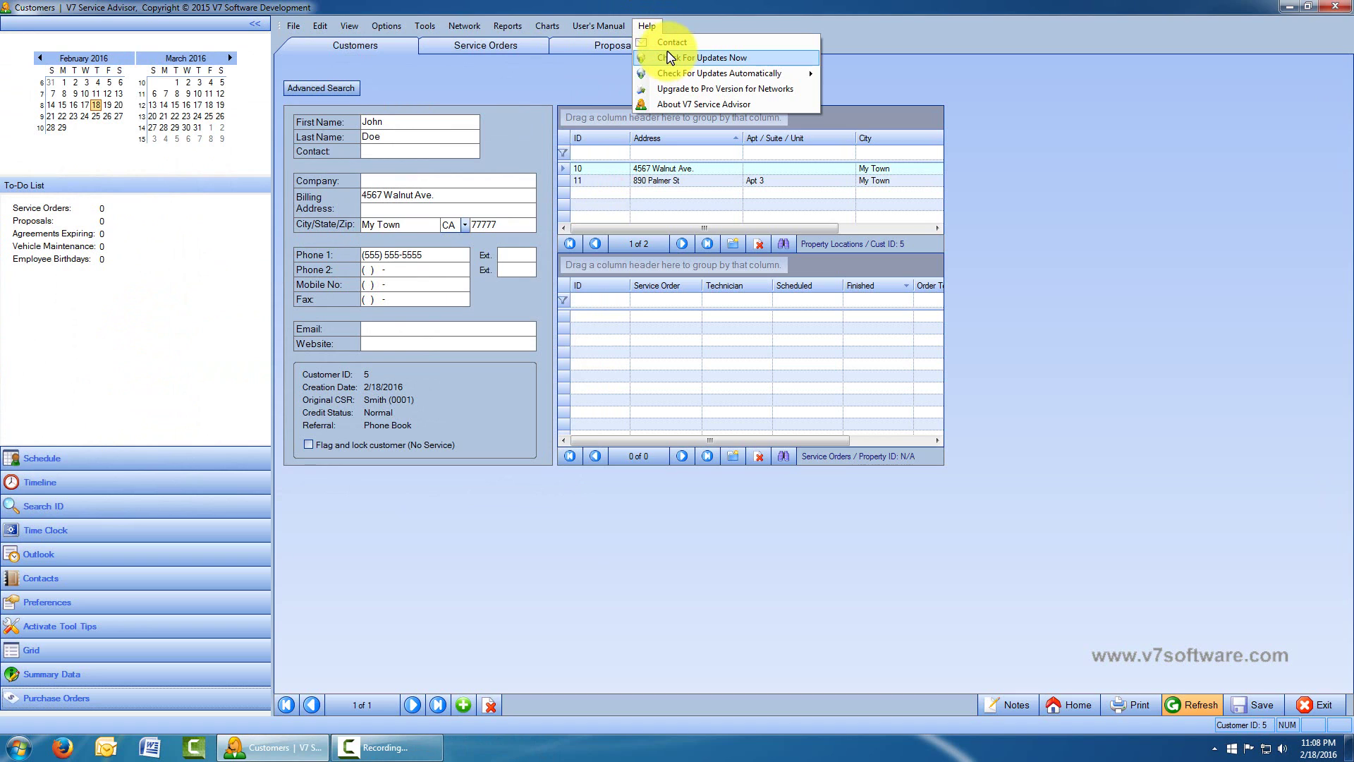
mouse_move(683, 75)
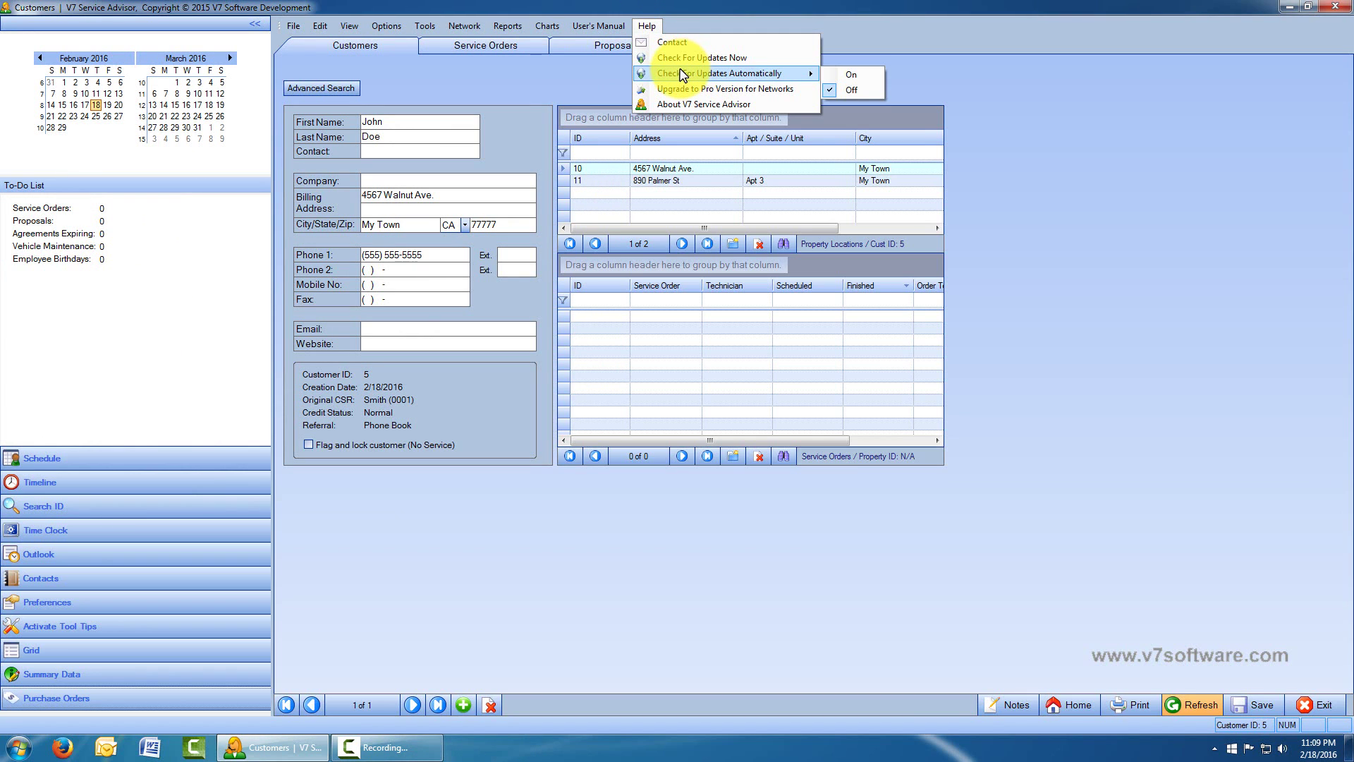
click(842, 76)
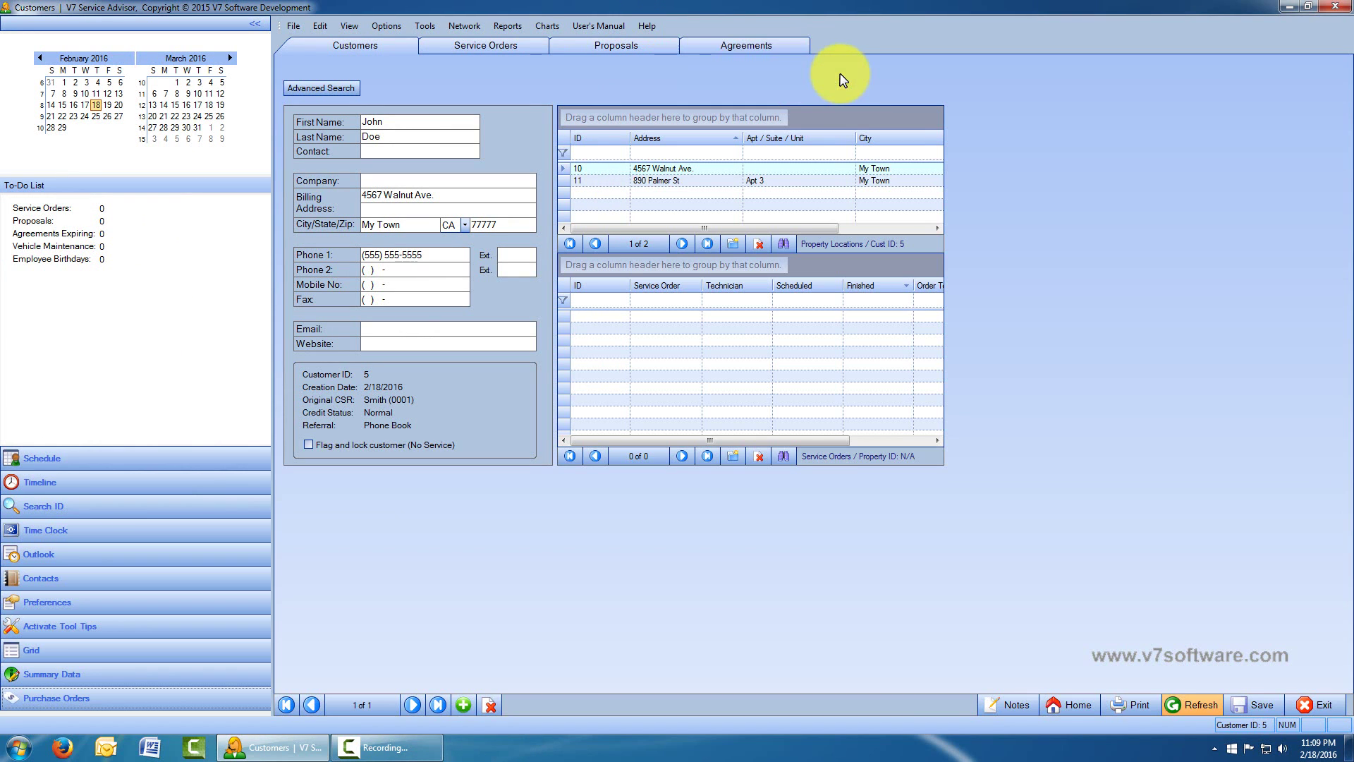
View the program's product and version information, and close it.
click(646, 28)
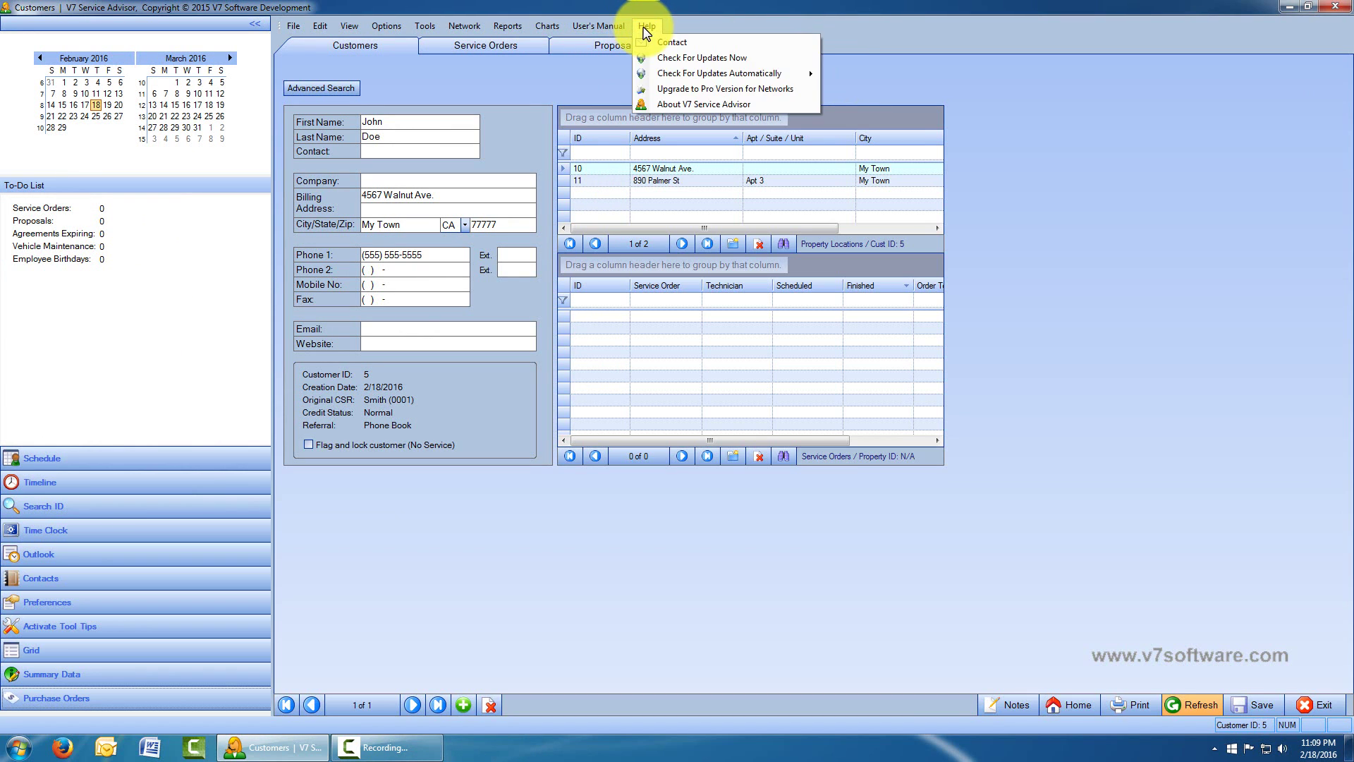
click(684, 106)
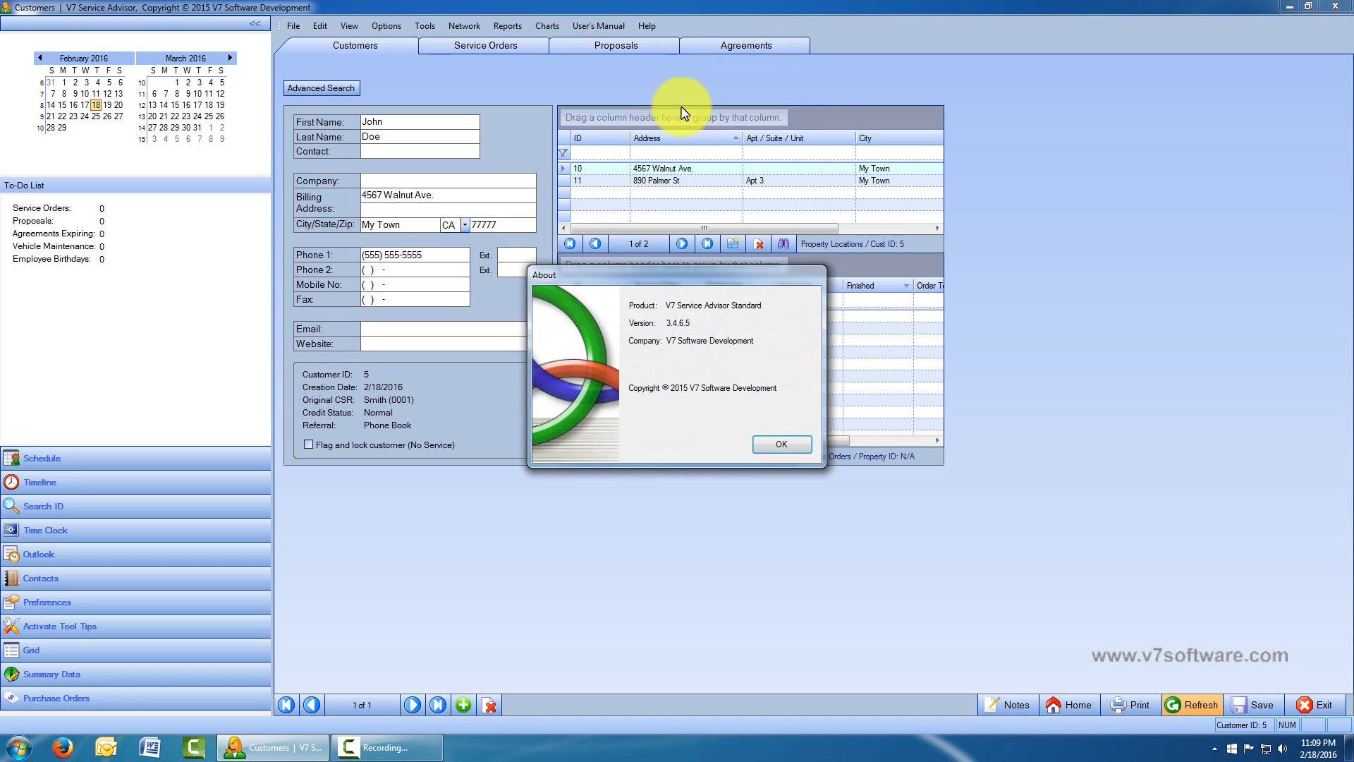
click(778, 446)
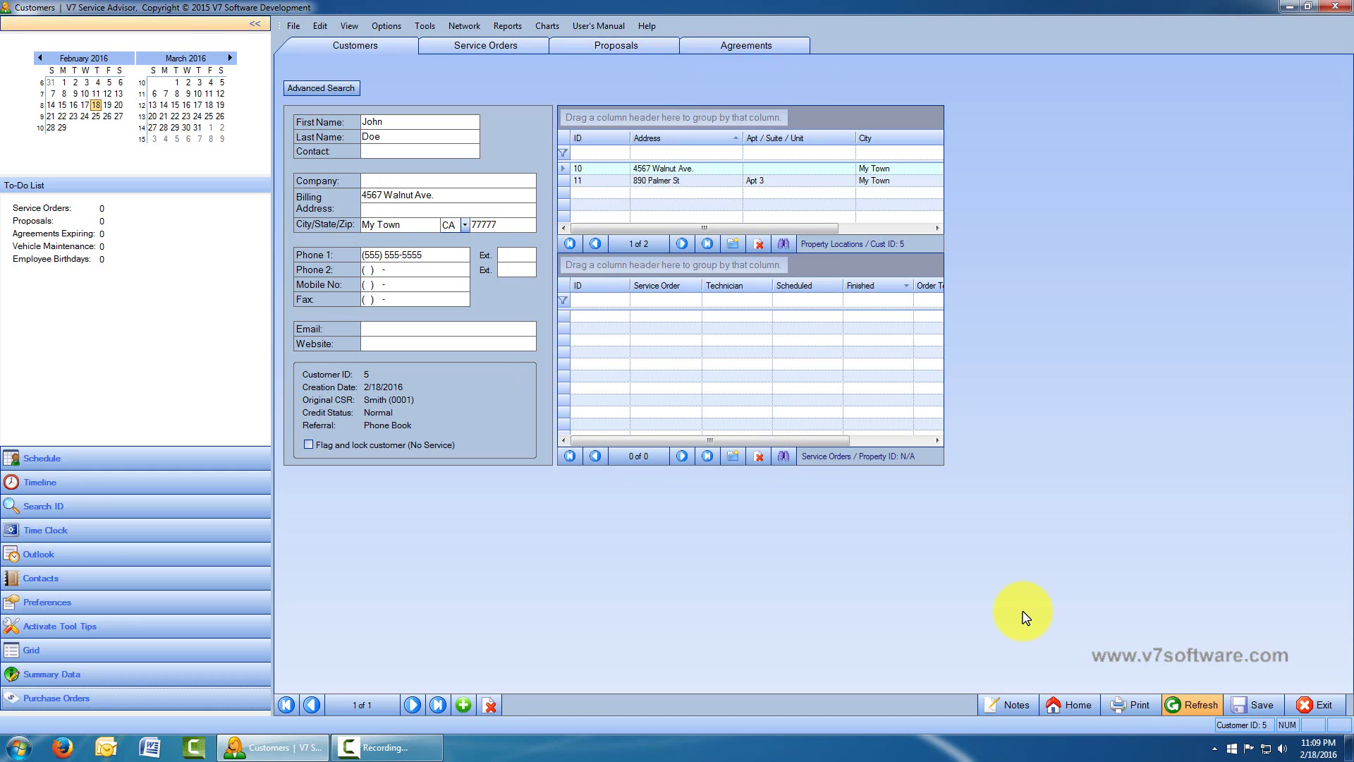